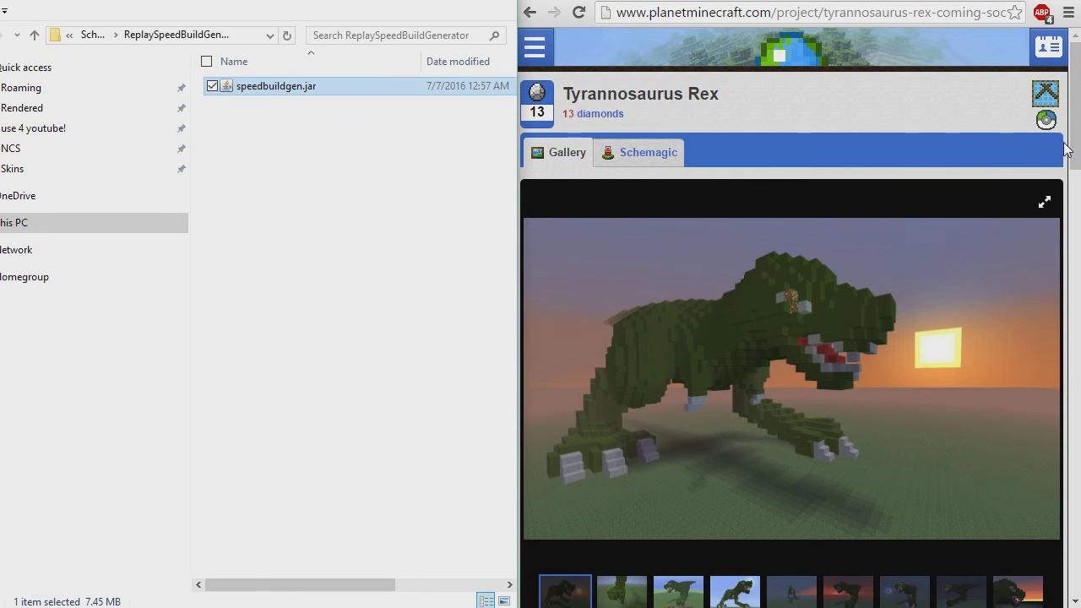
Download the Tyrannosaurus Rex MCEdit schematic, place Trex.schematic in the Schmatics folder, and put the browser away.
scroll(845, 211, "down", 5)
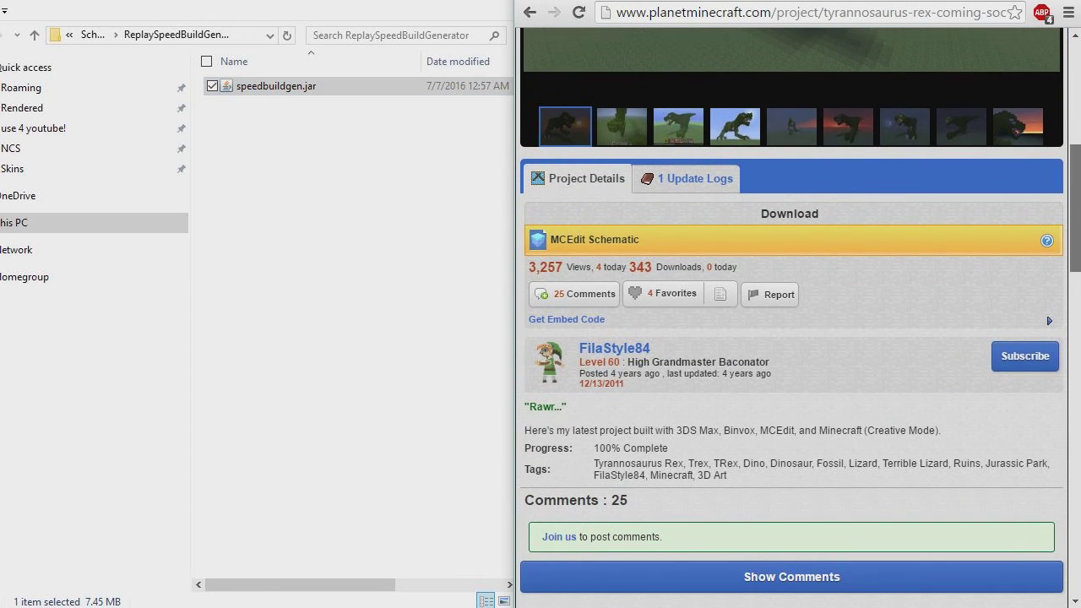
left_click(747, 243)
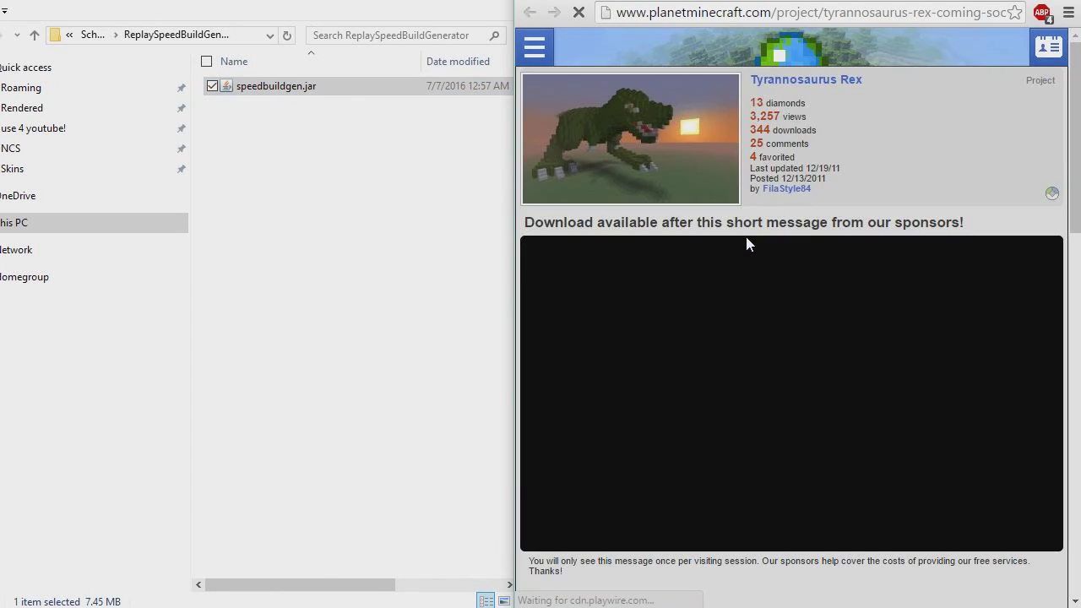
scroll(825, 310, "down", 3)
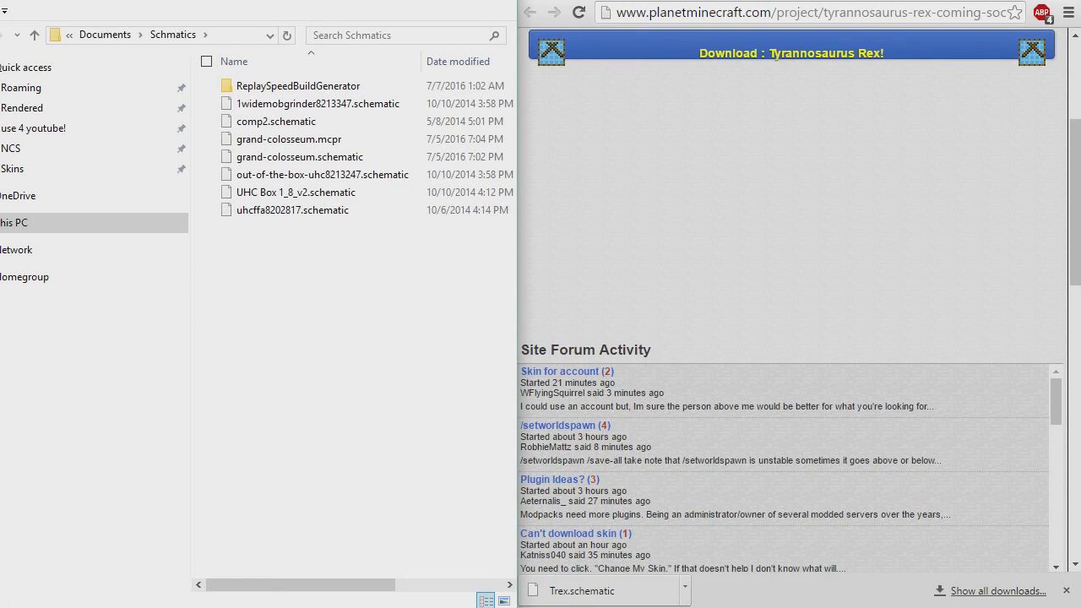
left_click_drag(582, 590, 404, 362)
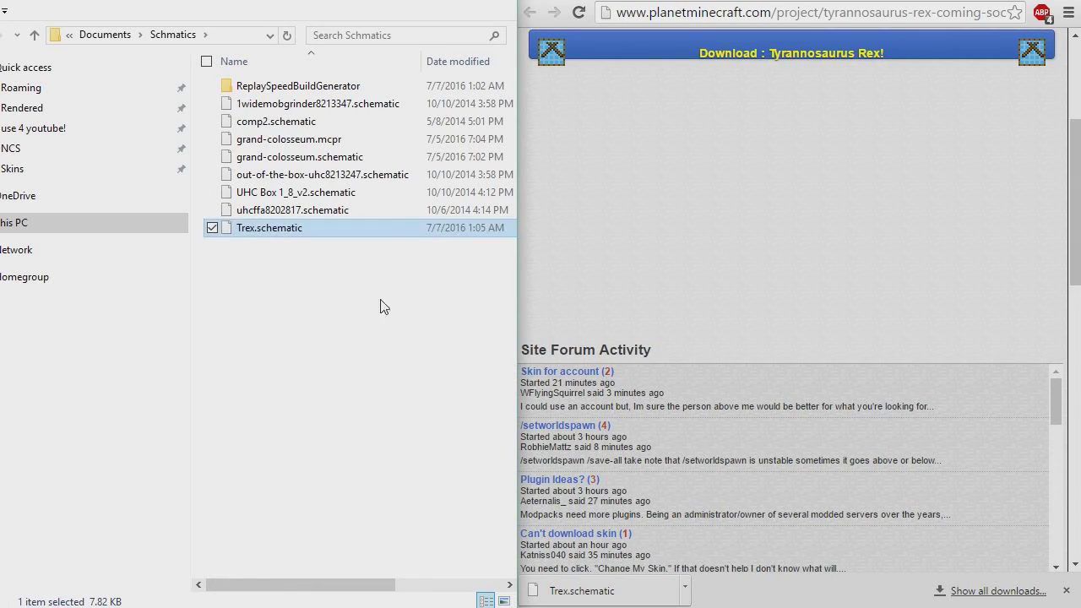
left_click(331, 229)
left_click(976, 1)
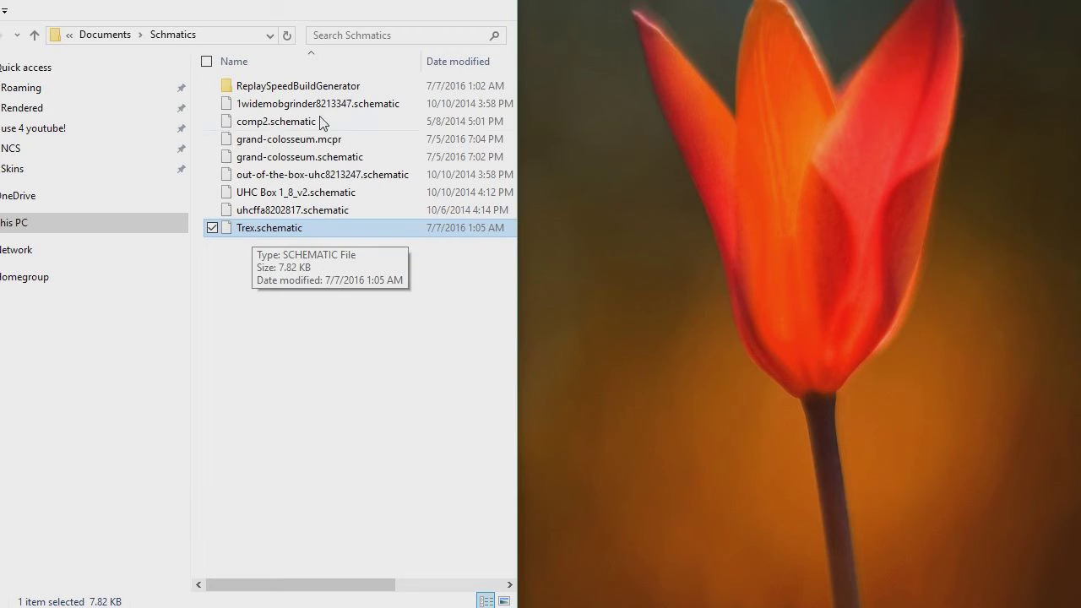
Open the ReplaySpeedBuildGenerator folder inside Schmatics, where speedbuildgen.jar is stored.
left_click(353, 142)
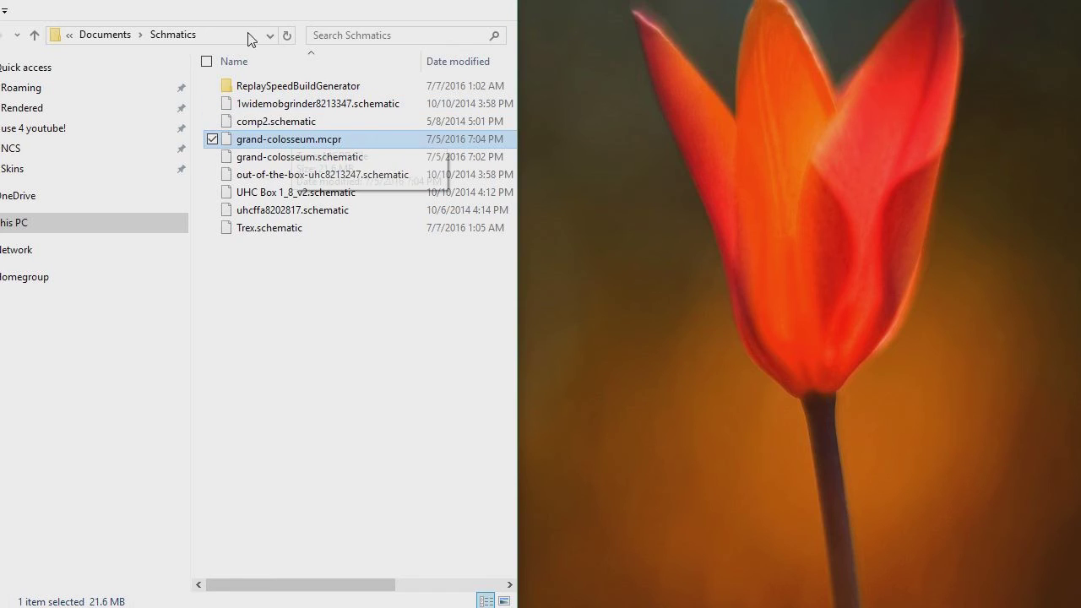
left_click(326, 305)
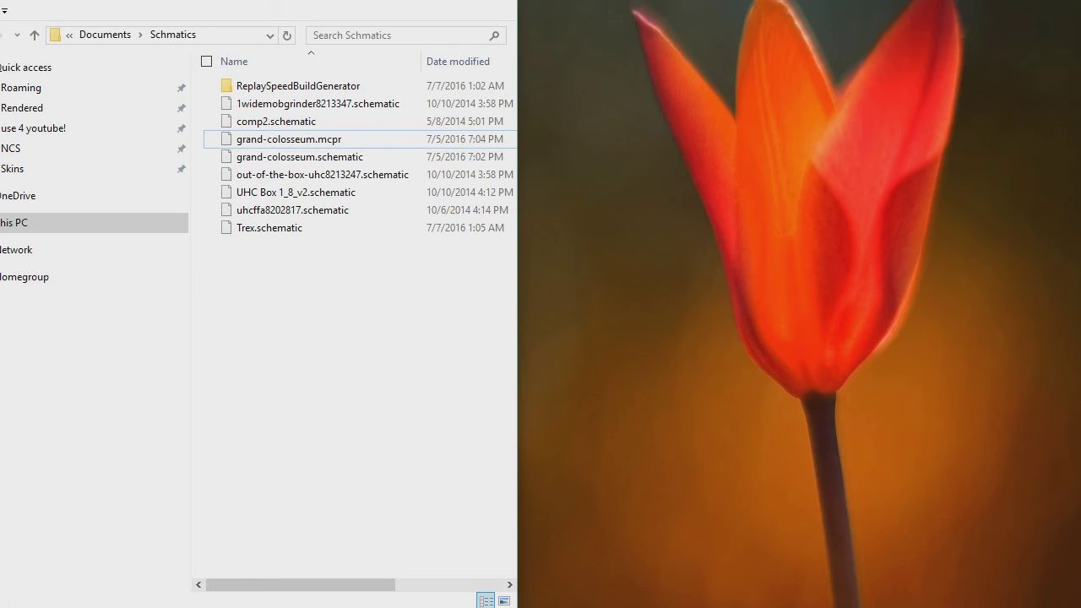
double_click(297, 86)
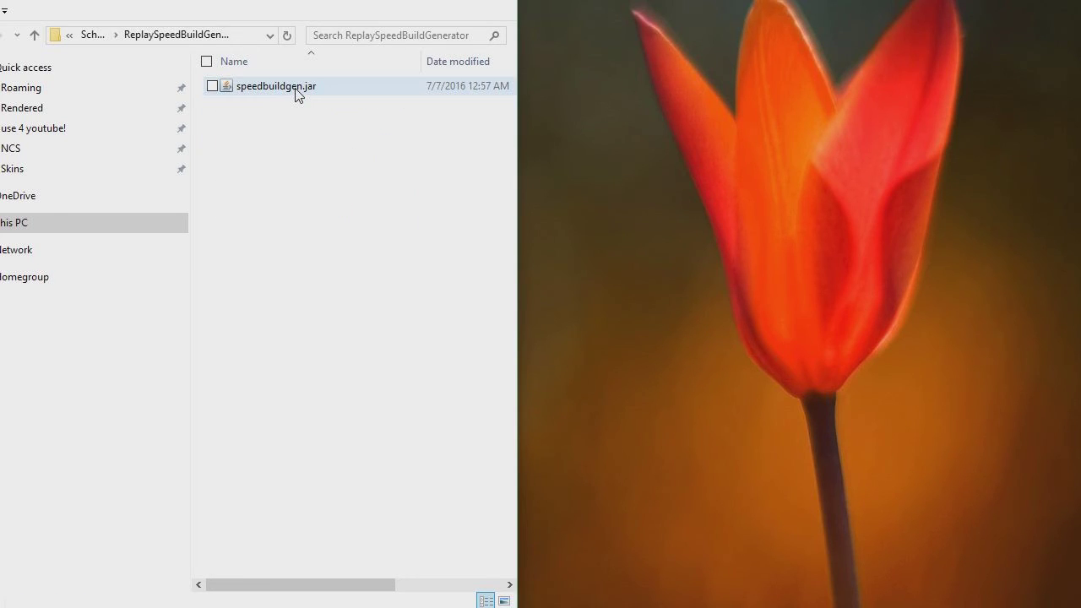
left_click(347, 85)
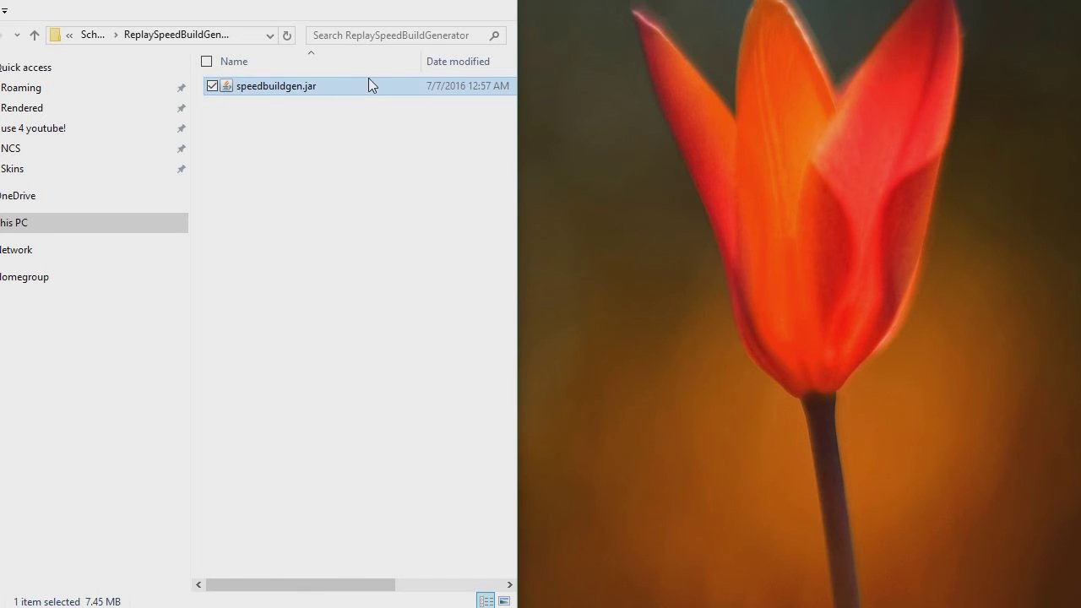
left_click(352, 152)
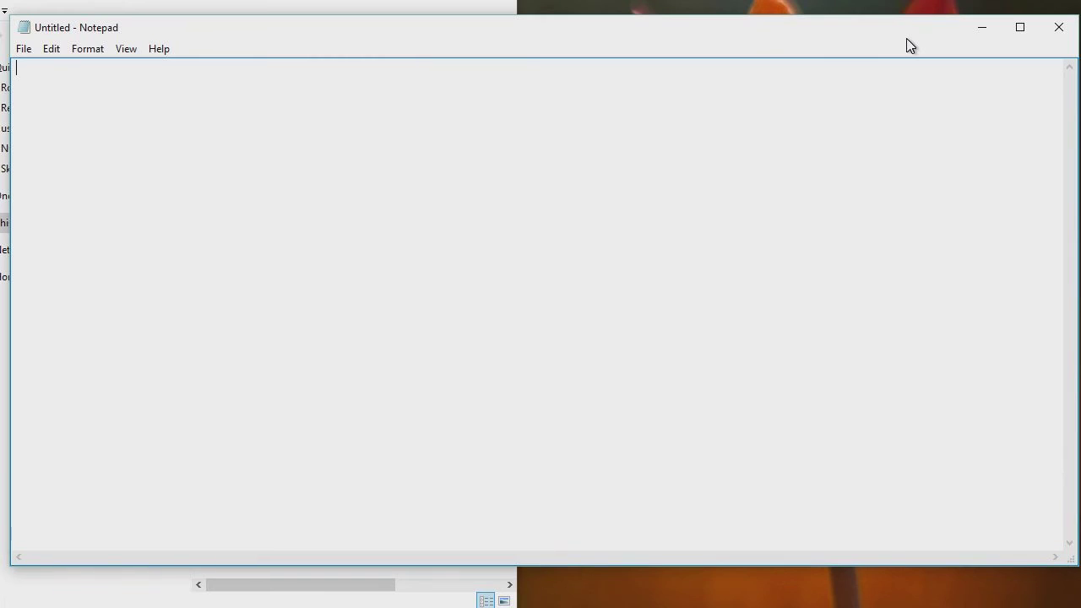
Paste the launch script ":start" and "java -jar speedbuildgen.jar" on two lines into the empty Notepad document.
left_click_drag(908, 38, 901, 39)
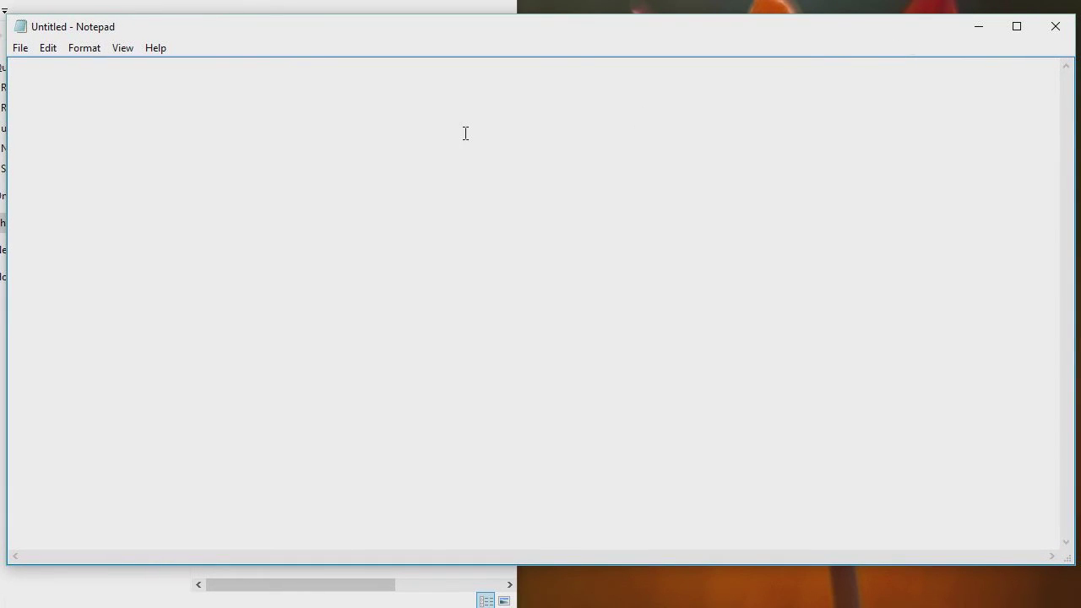
right_click(414, 101)
left_click(485, 170)
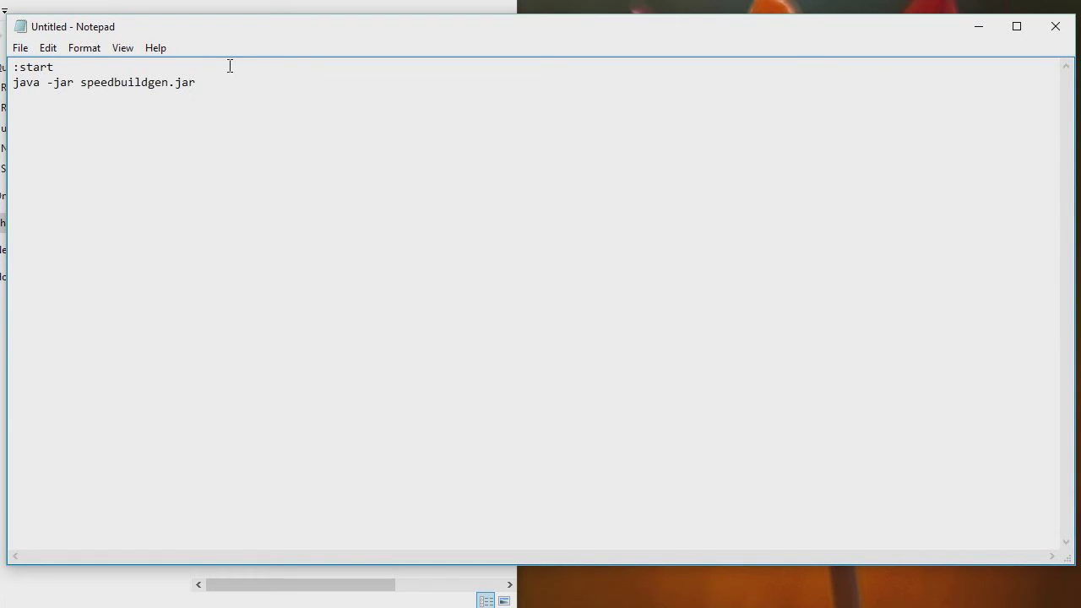
key("ctrl+a")
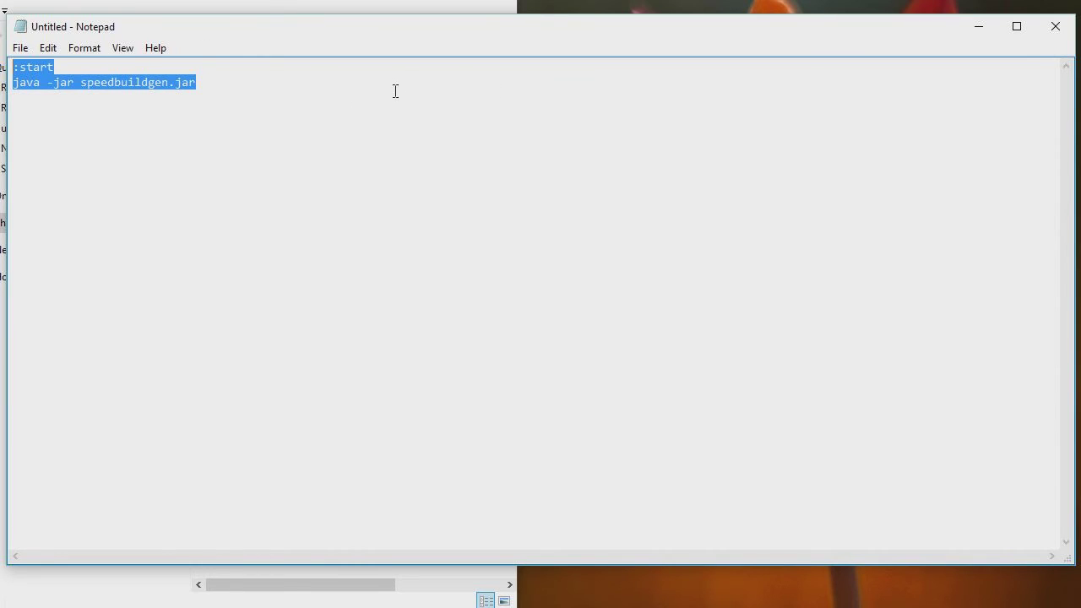
left_click(310, 94)
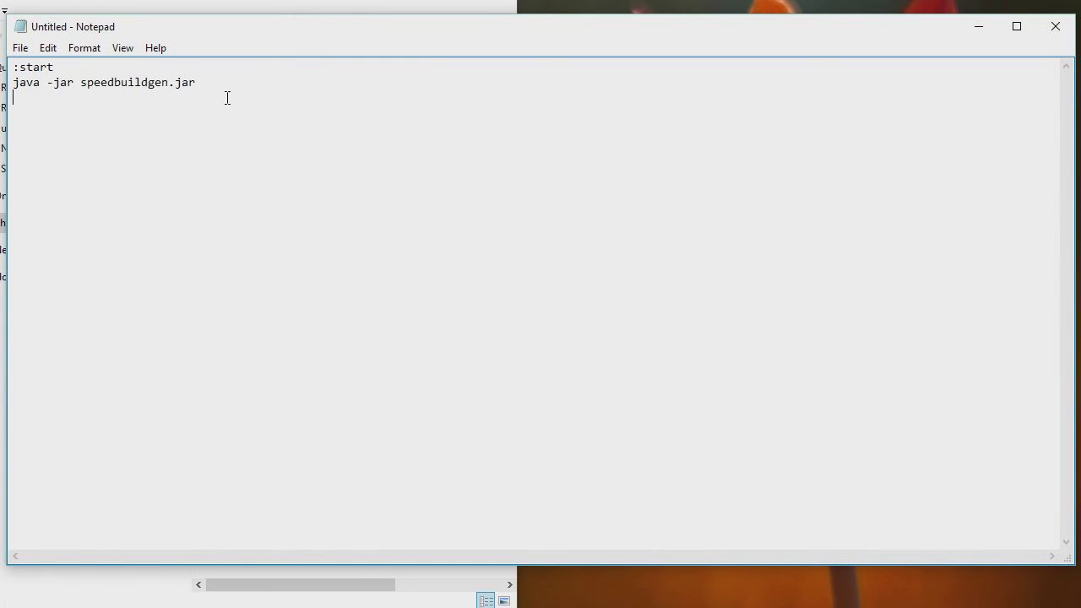
left_click_drag(227, 96, 13, 67)
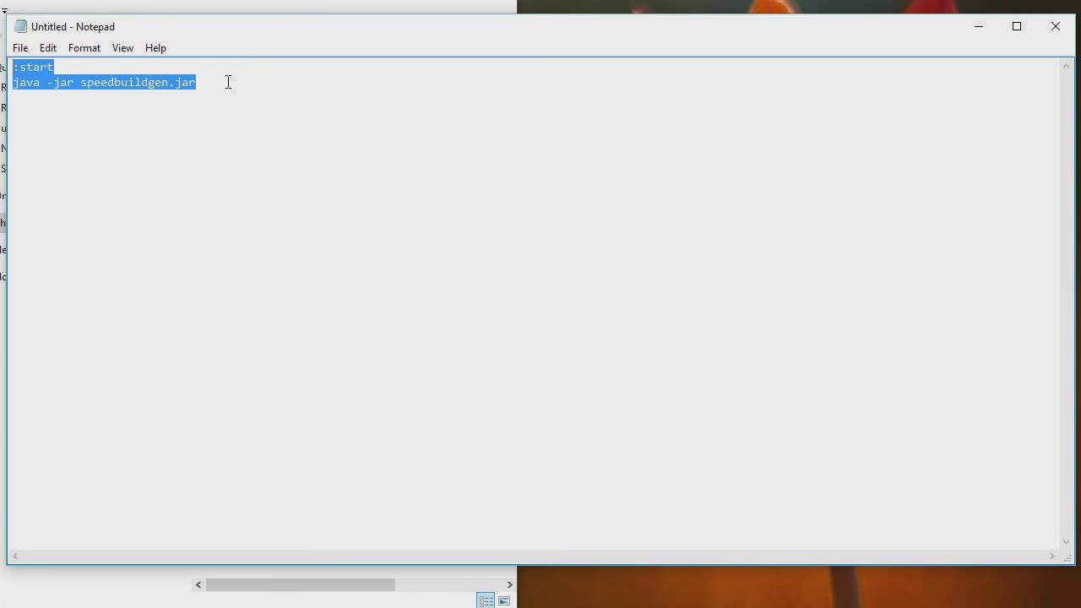
left_click(229, 85)
key("ctrl+a")
left_click(202, 80)
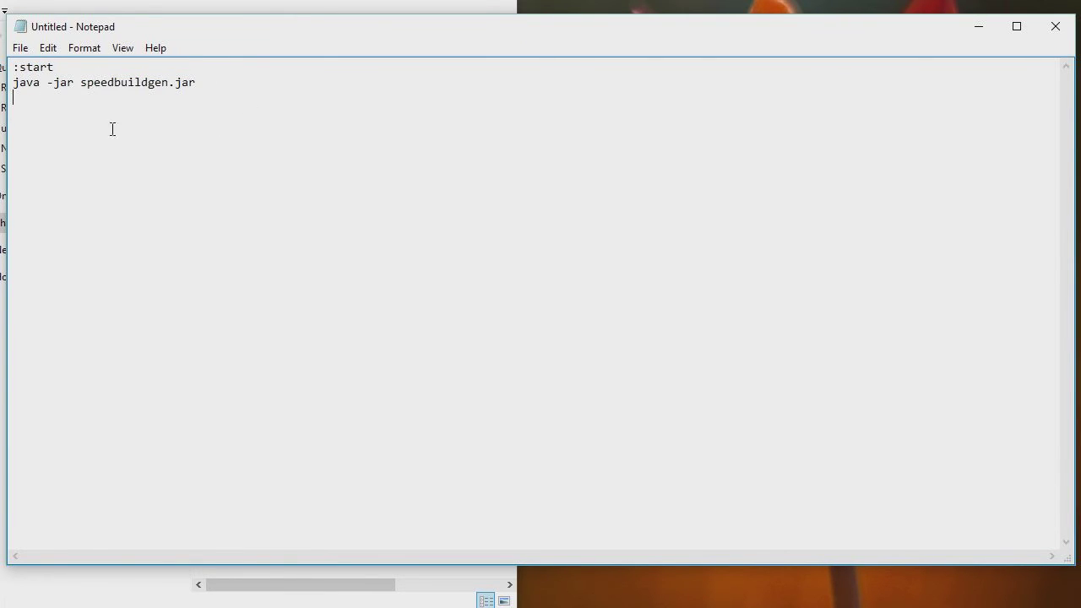
Save the script as launch.bat in the ReplaySpeedBuildGenerator folder, with the file type set to All Files.
left_click(24, 49)
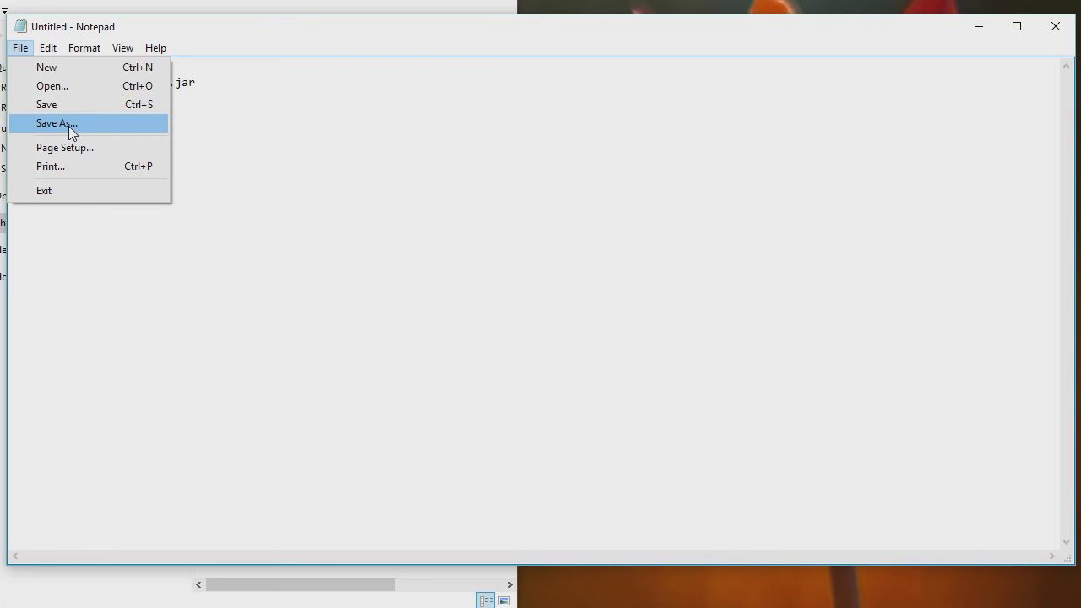
left_click(69, 126)
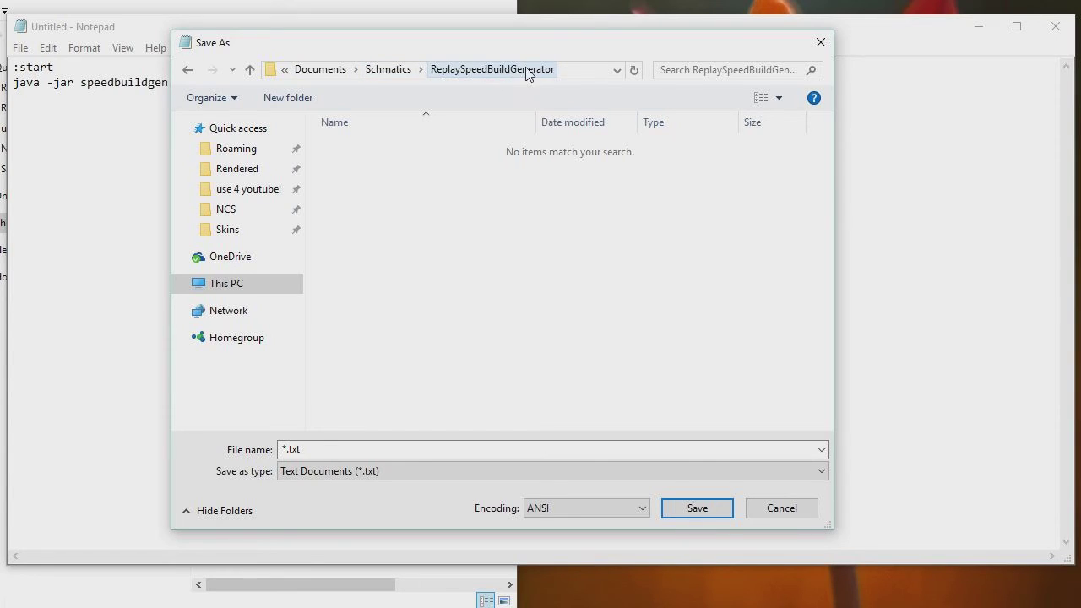
left_click(347, 475)
left_click(348, 502)
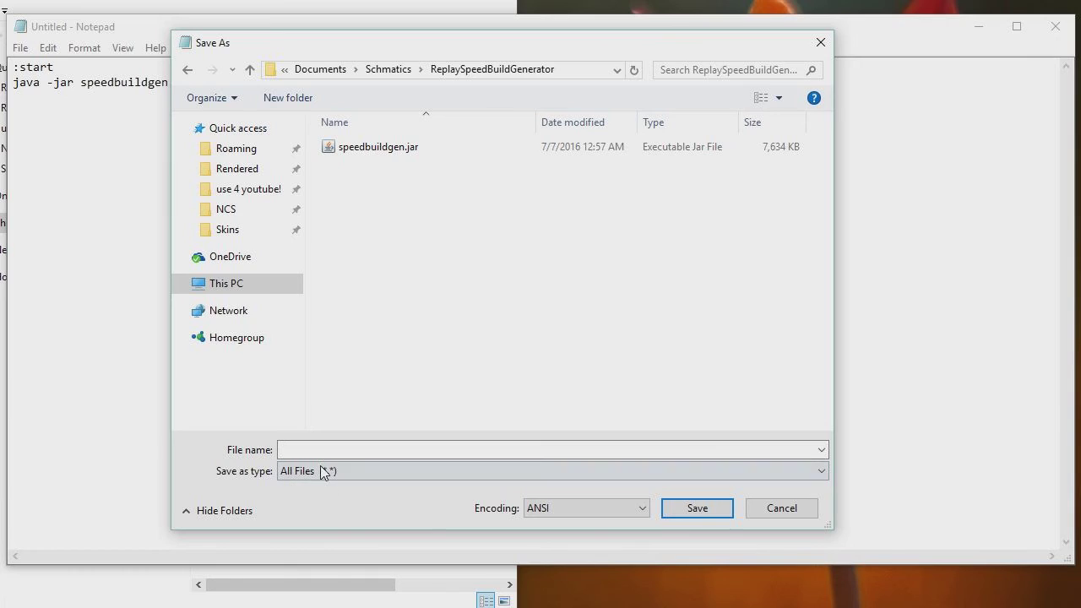
left_click(321, 451)
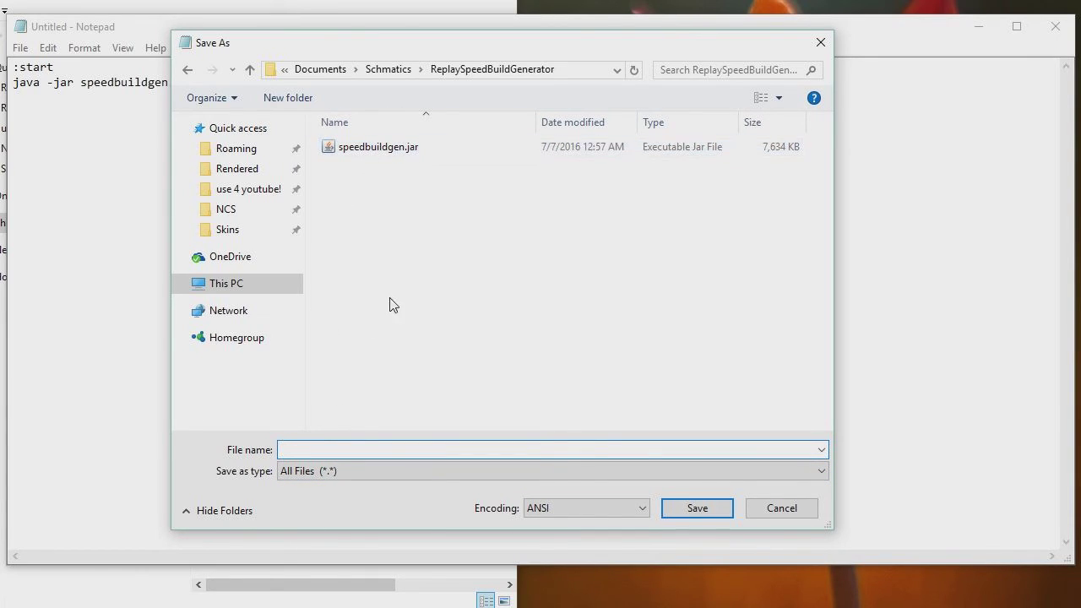
type(".bat")
type("serhenhr")
left_click_drag(355, 449, 204, 460)
type("launch.bat")
left_click(691, 514)
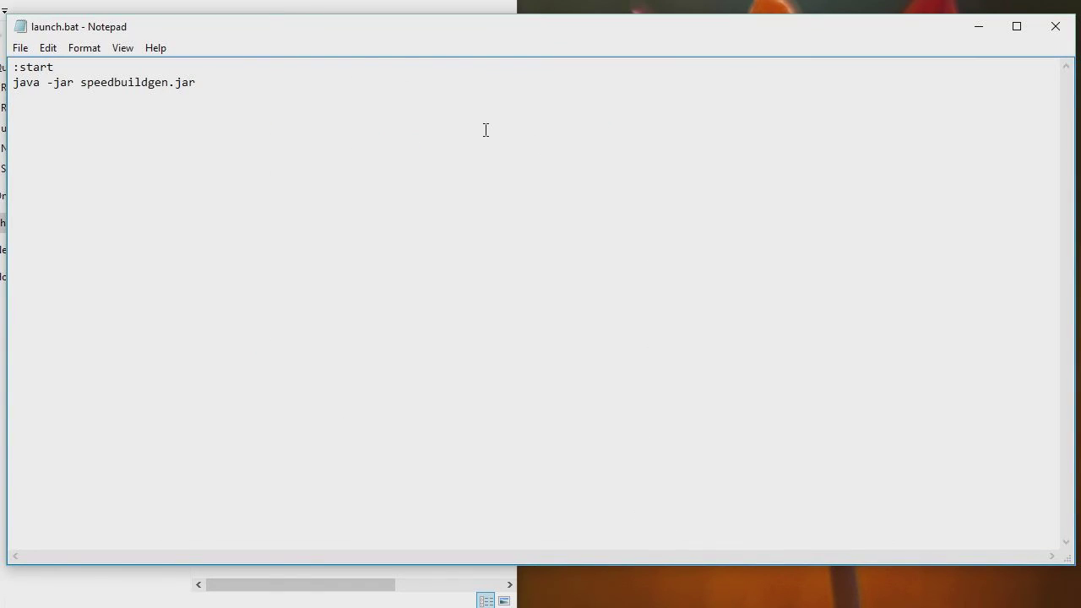
Switch to File Explorer, run launch.bat, and place its console window beside the folder window.
key("alt+Tab")
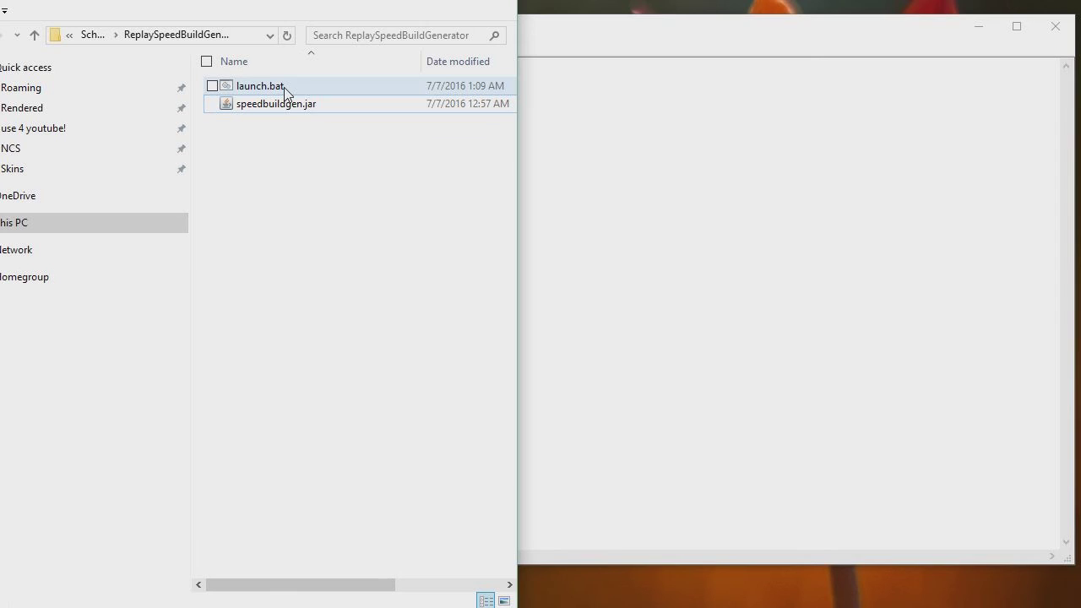
left_click(283, 89)
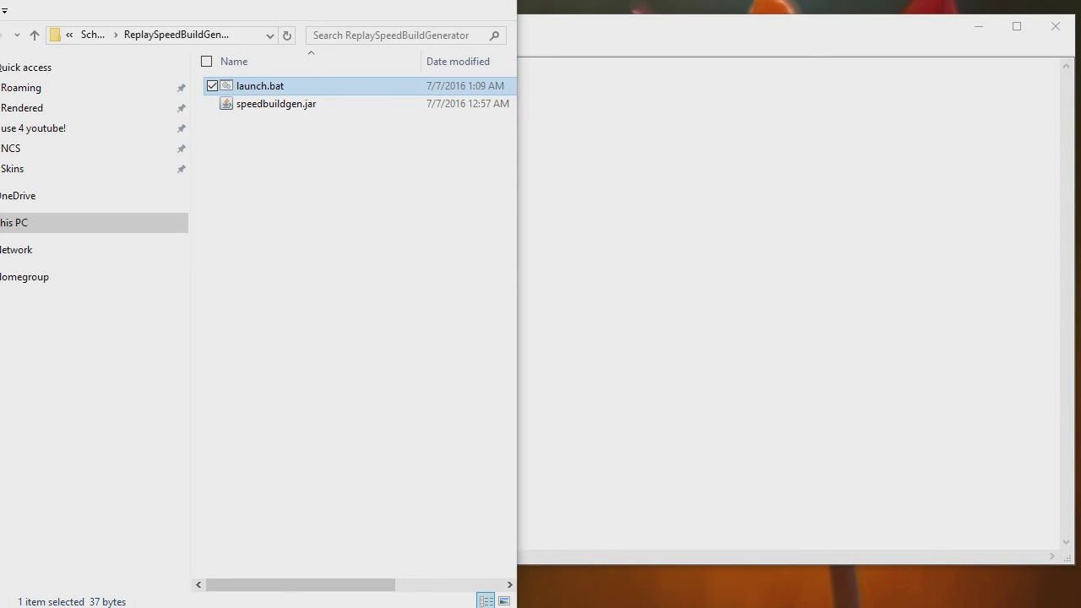
left_click_drag(87, 139, 686, 125)
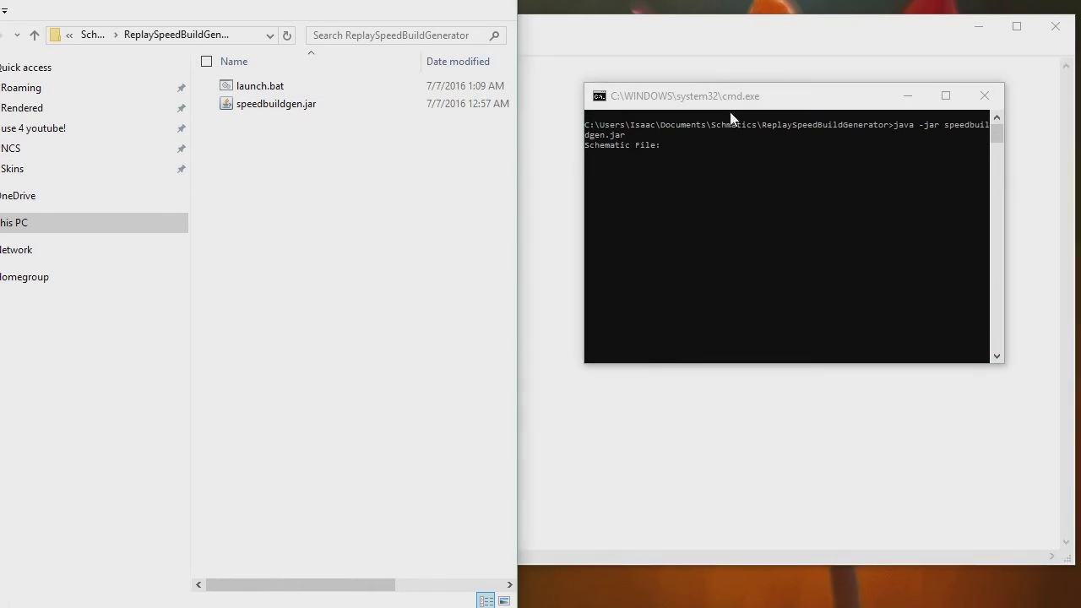
left_click_drag(758, 103, 754, 118)
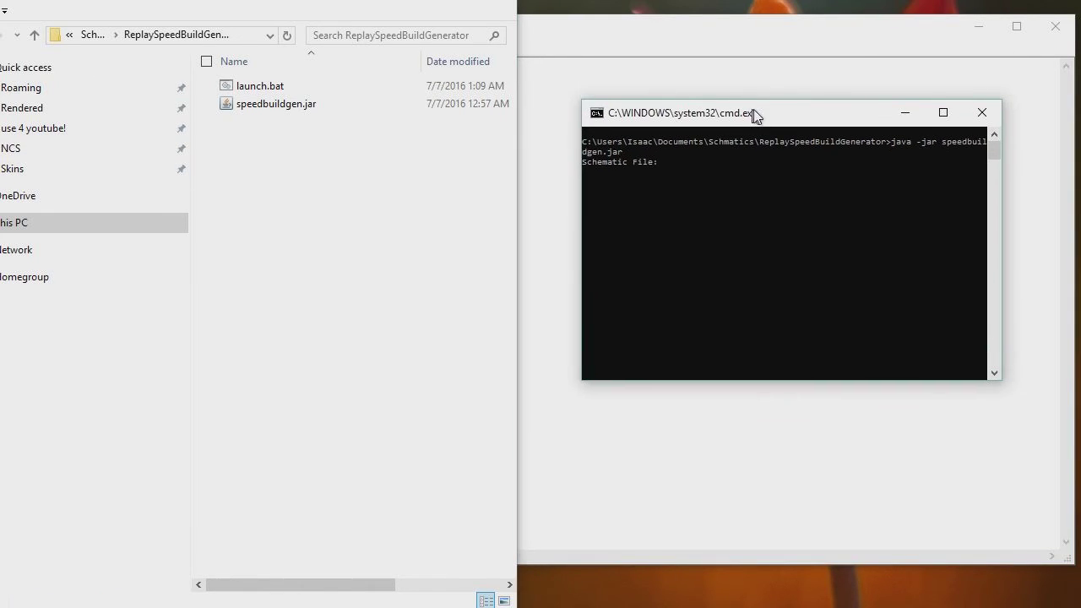
Supply the path of Trex.schematic from the Schmatics folder as the generator's schematic file and submit it.
left_click(91, 36)
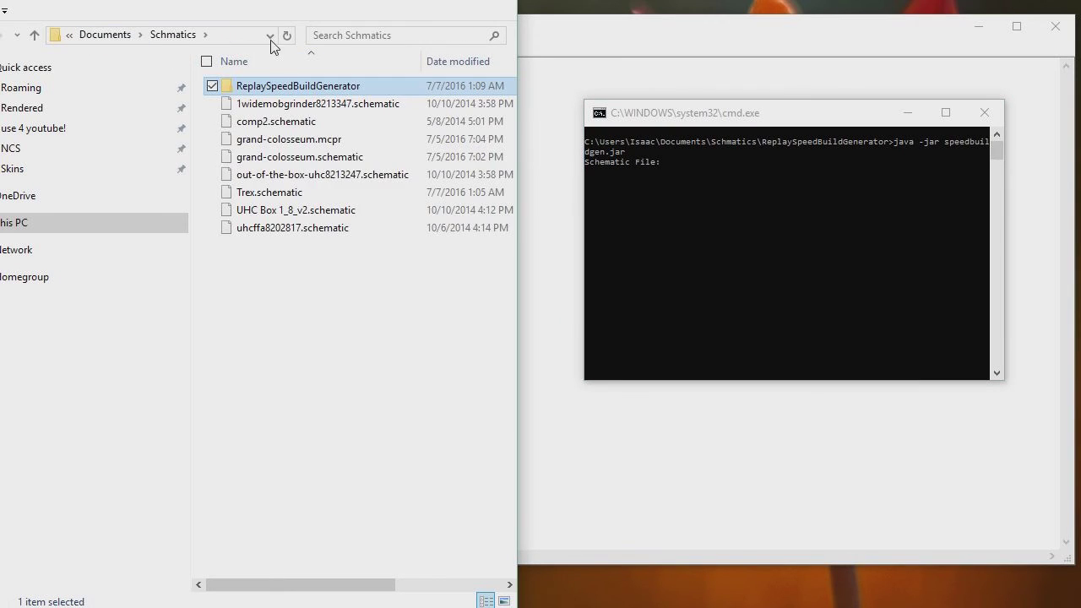
left_click(336, 193)
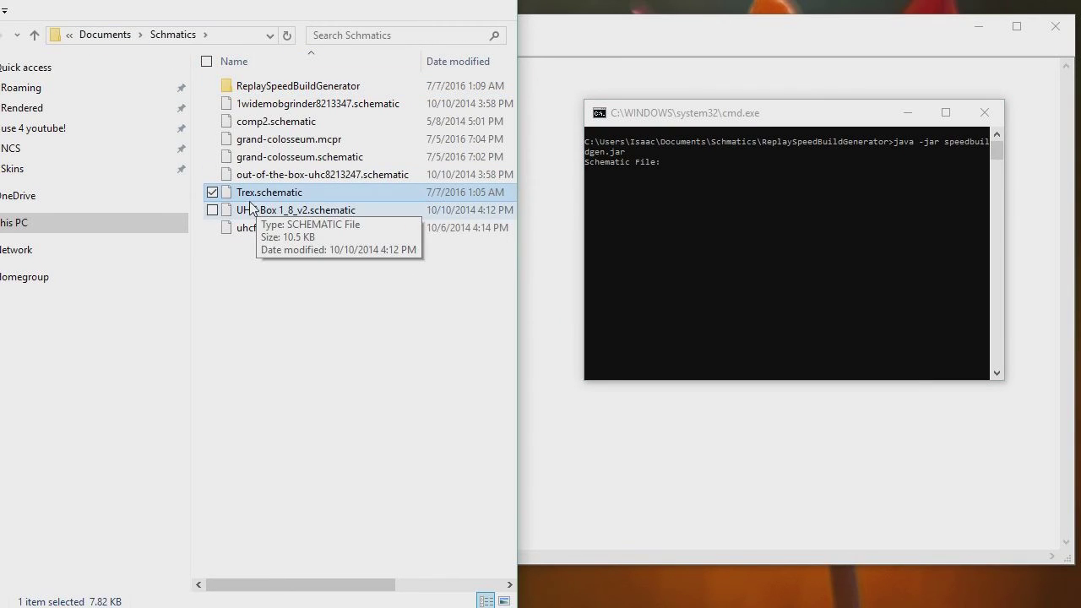
left_click_drag(258, 196, 592, 182)
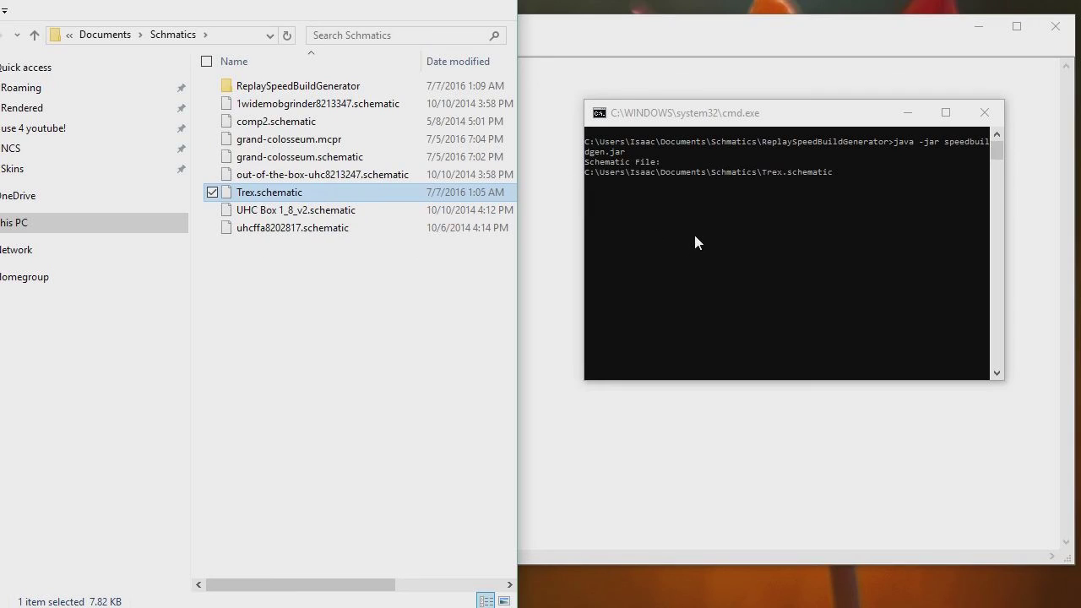
left_click(861, 256)
key("Return")
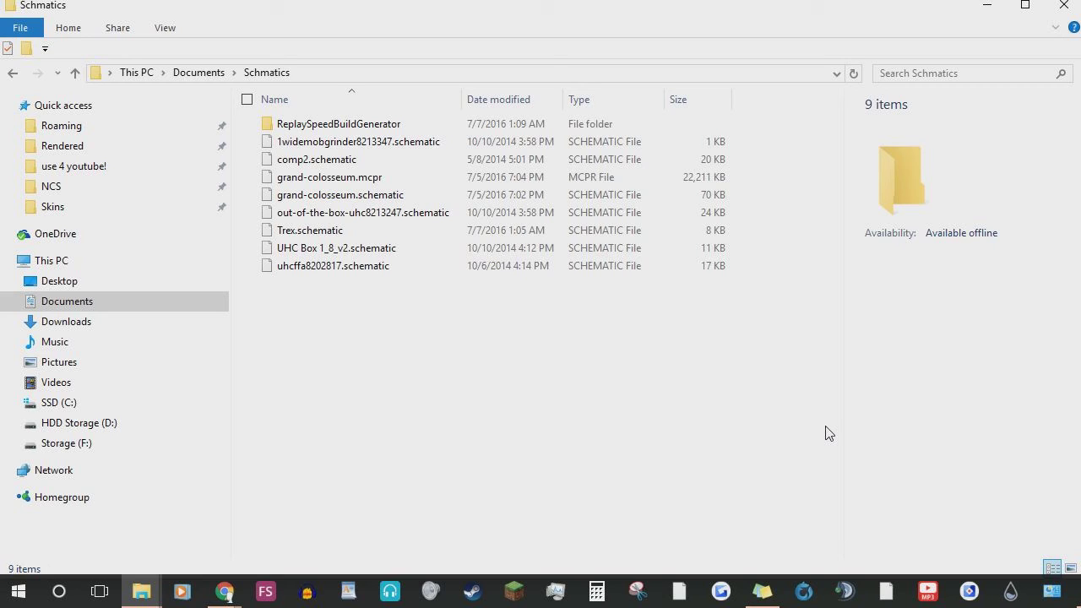
Search Windows for %appdata%, open the Roaming folder, and select the .minecraft folder in it.
left_click(59, 591)
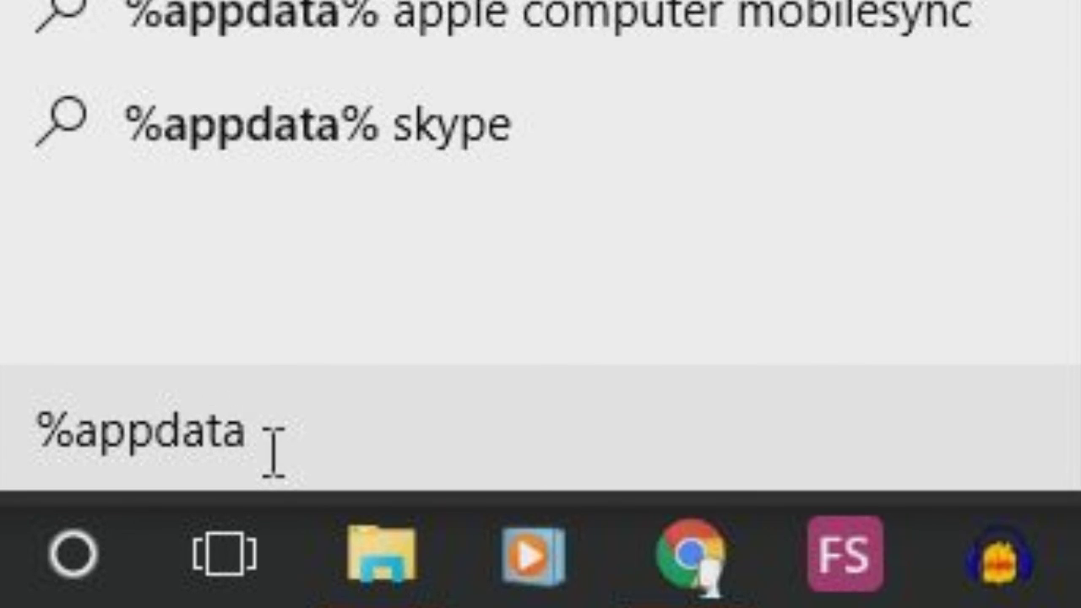
type("%")
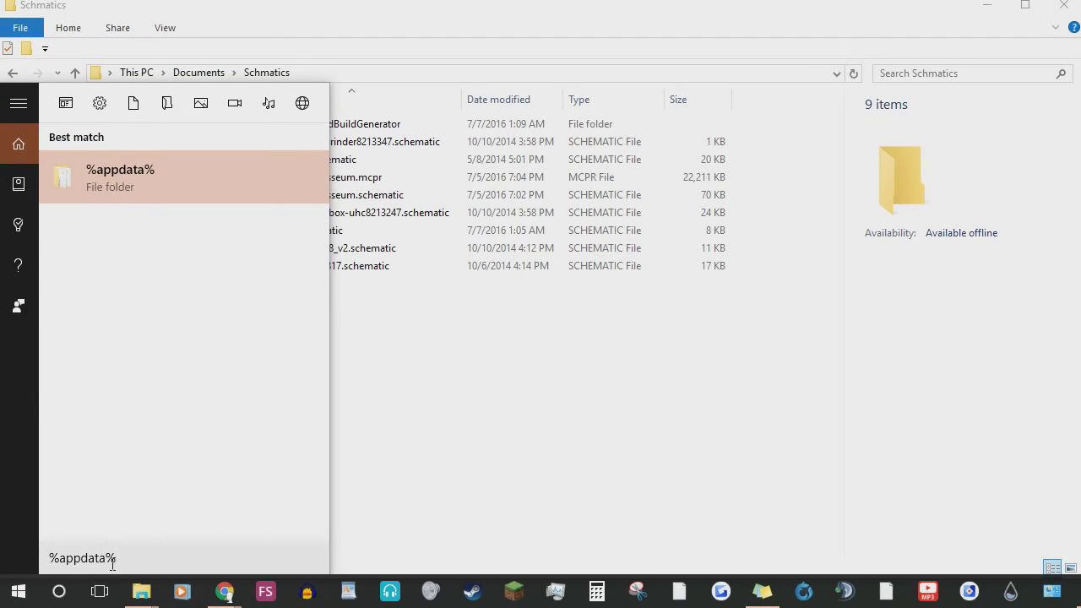
key("Return")
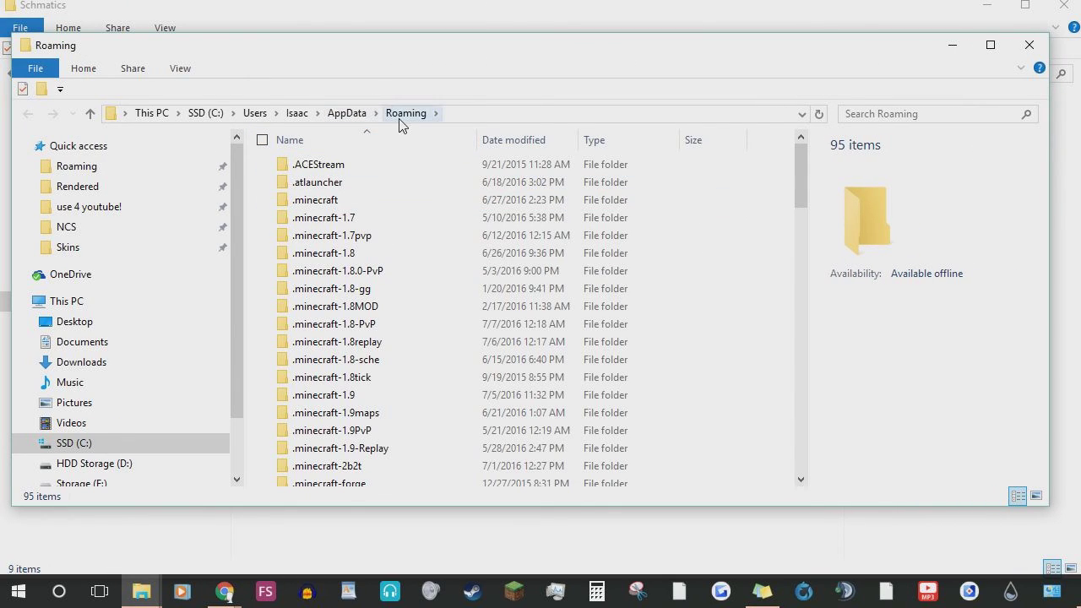
left_click(371, 214)
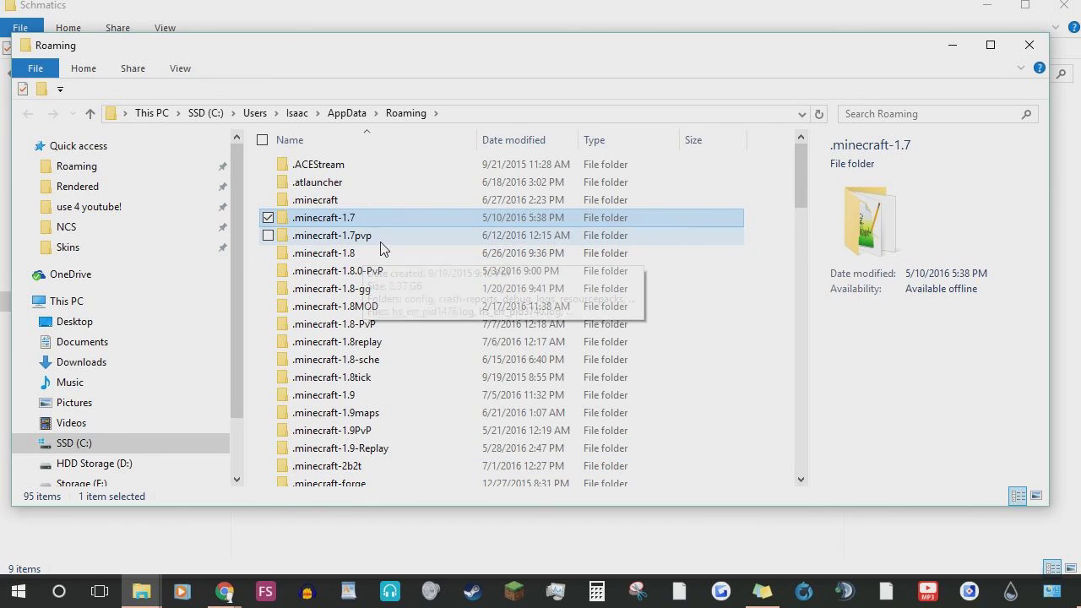
left_click(440, 341)
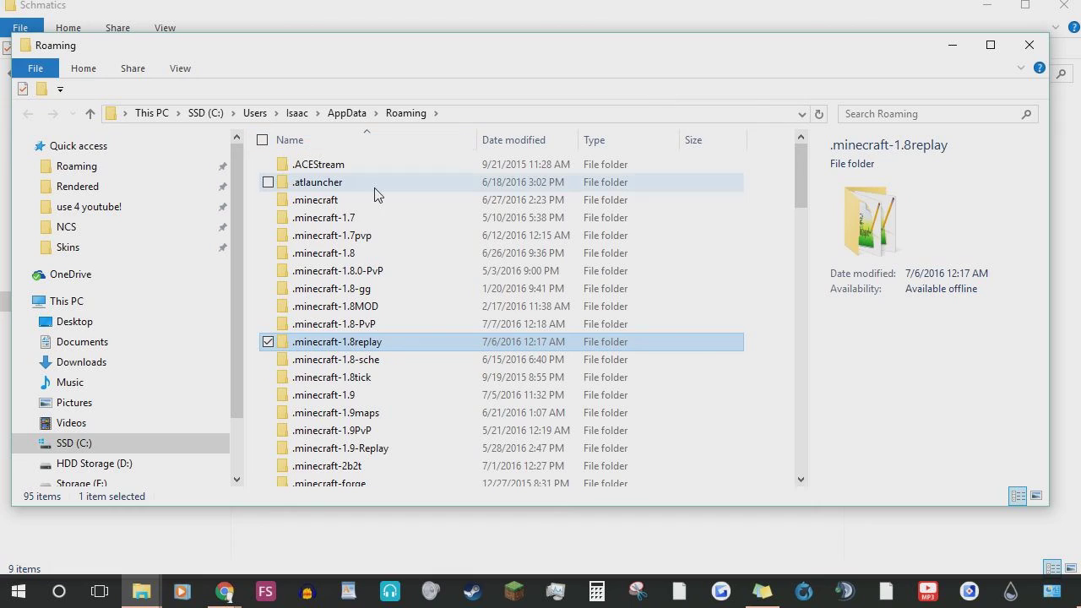
left_click(328, 201)
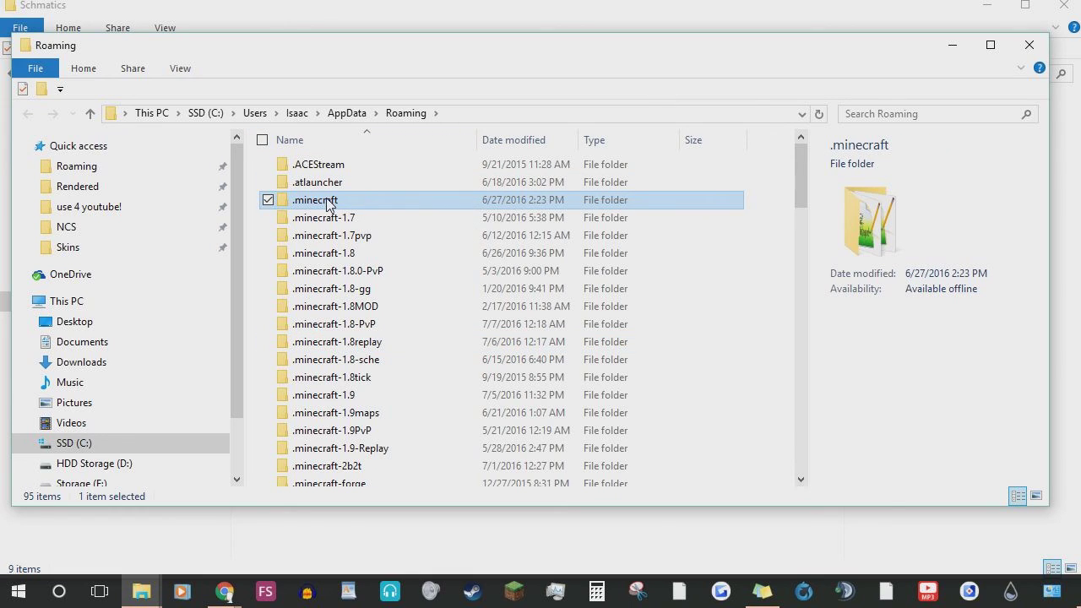
Open the .minecraft-1.8replay folder and the replay_recordings folder inside it.
left_click(400, 352)
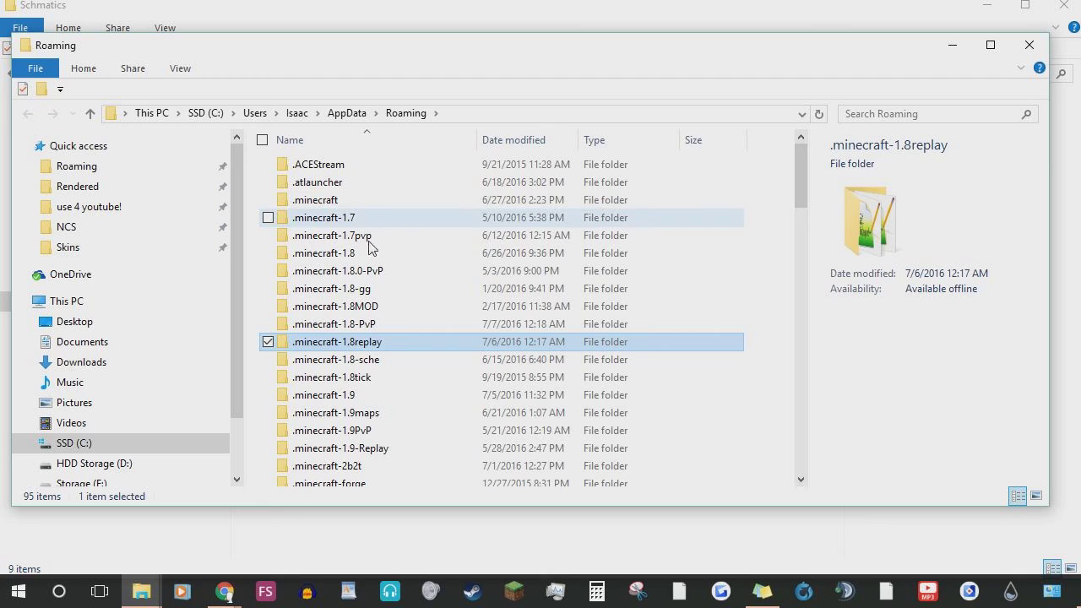
key("Return")
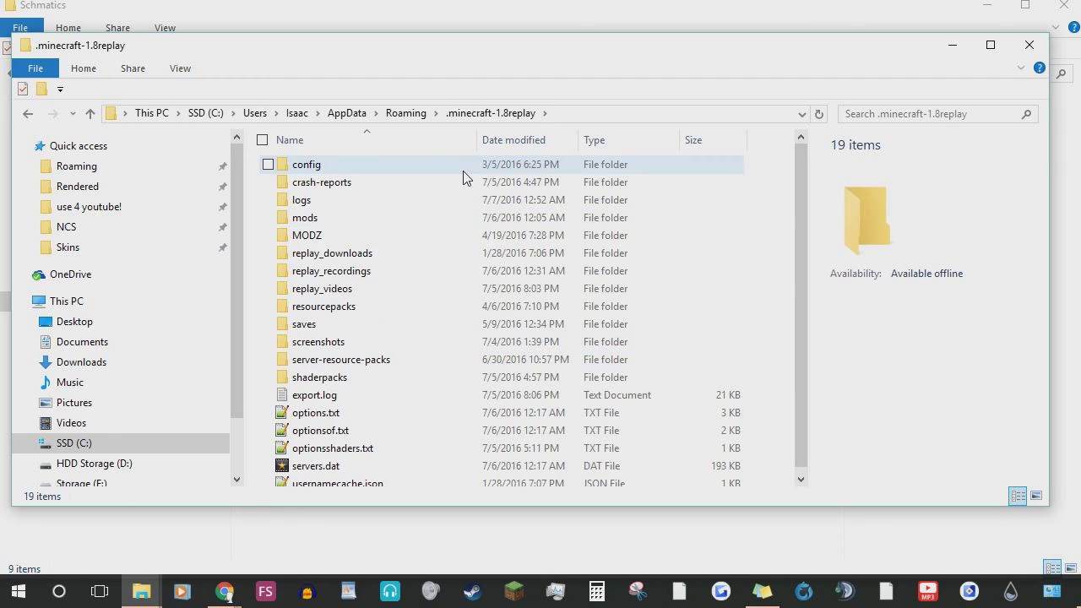
double_click(441, 271)
left_click_drag(437, 421, 449, 151)
left_click(497, 463)
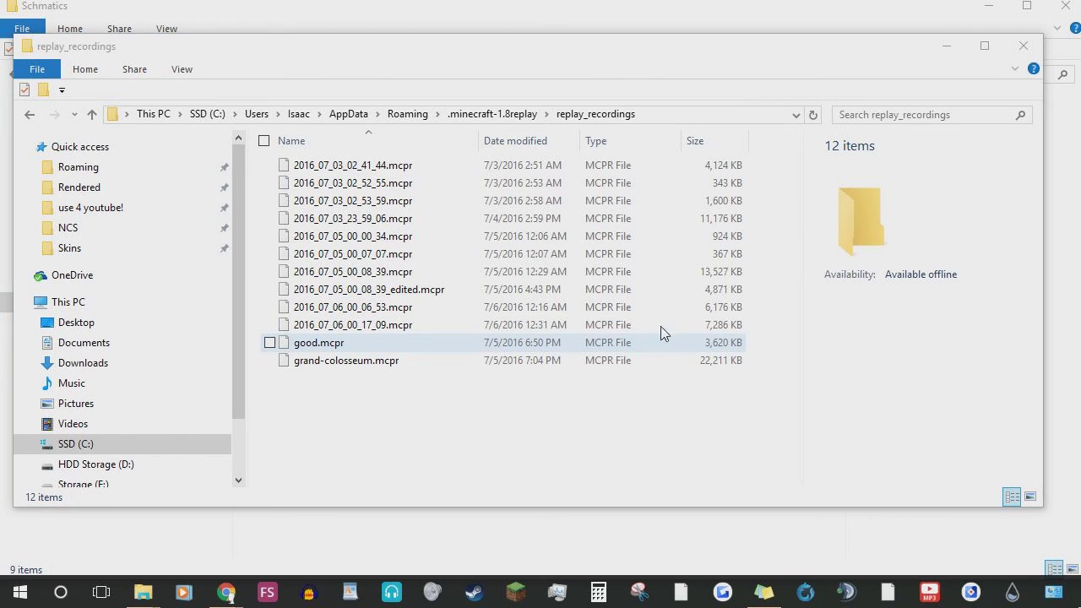
Copy the full path of the replay_recordings folder.
left_click(676, 117)
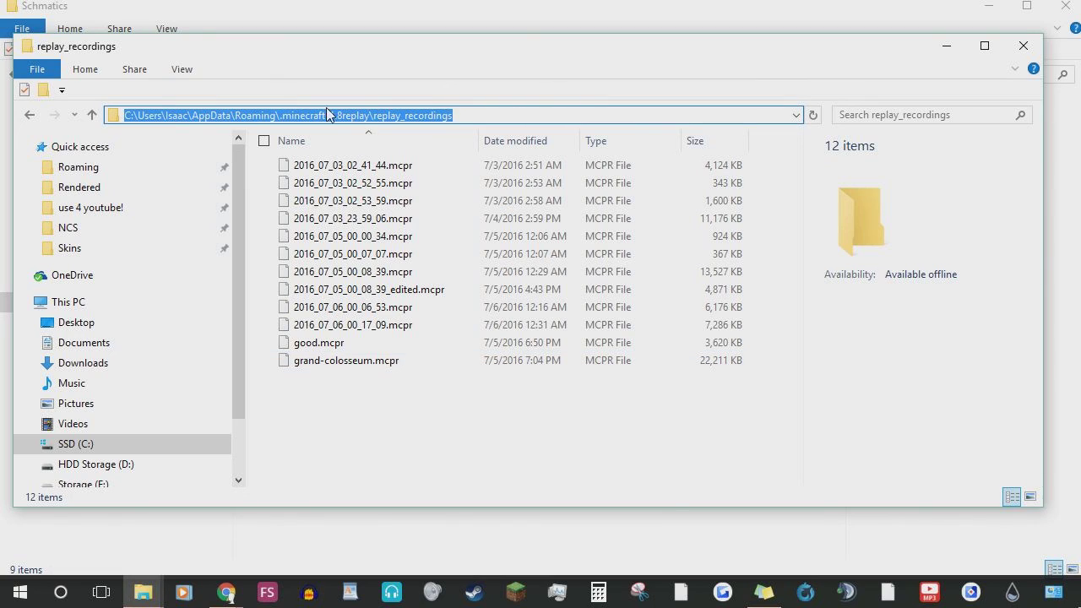
right_click(353, 114)
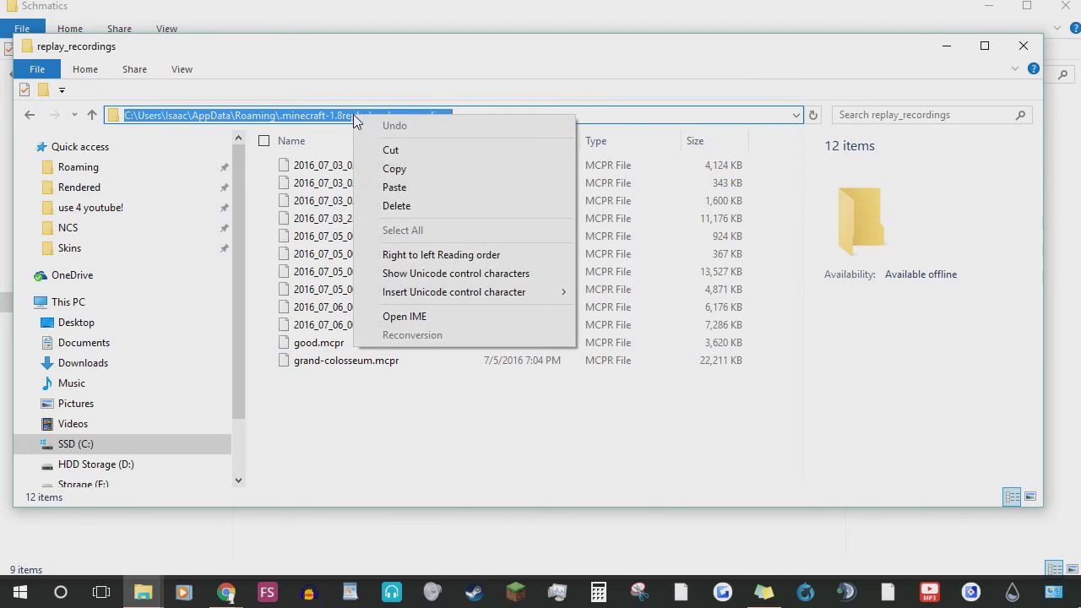
left_click(406, 168)
left_click(586, 115)
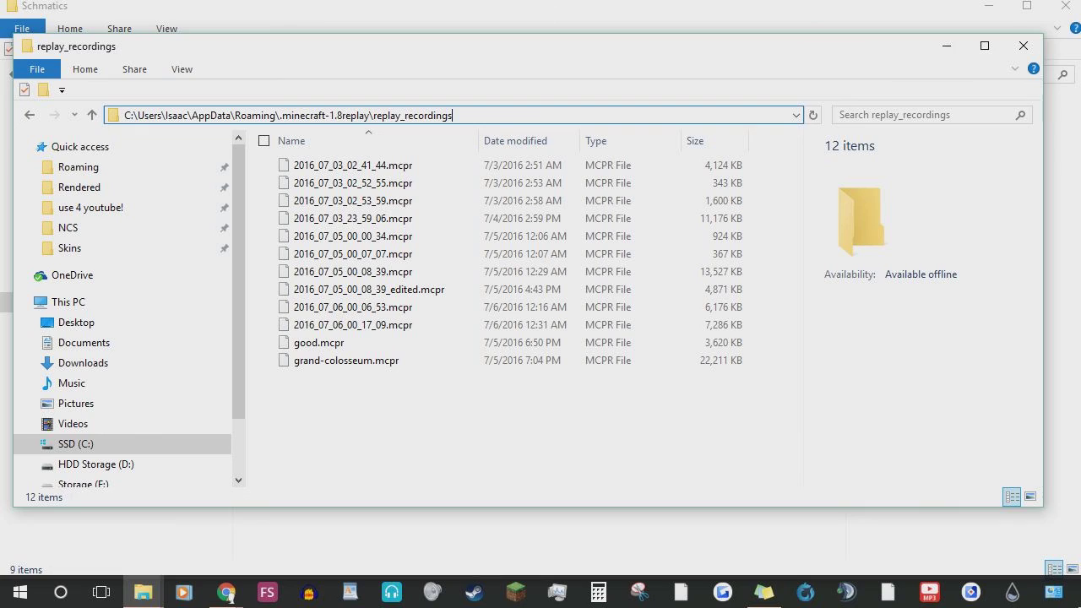
Switch to the generator console and submit the copied replay_recordings path extended with \trex.mcpr as the replay output file.
left_click_drag(1080, 161, 574, 109)
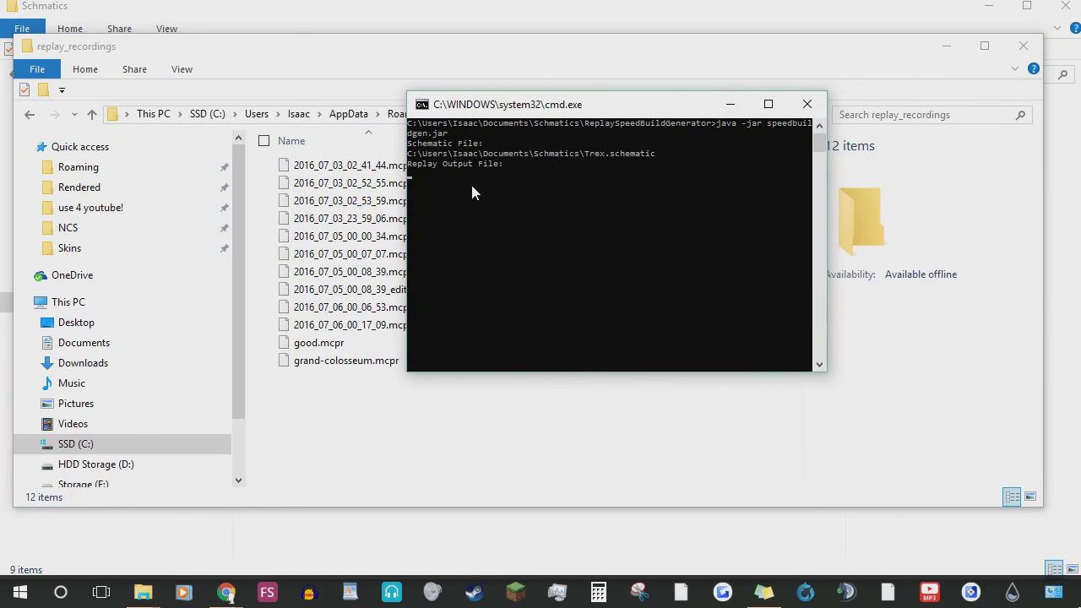
right_click(471, 181)
left_click(526, 235)
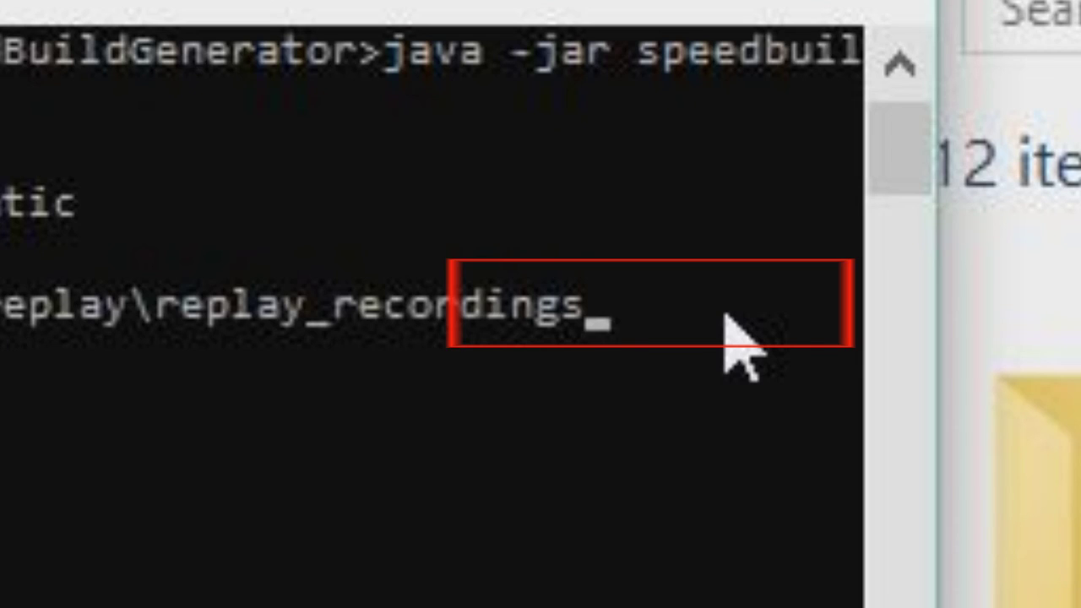
type("\\")
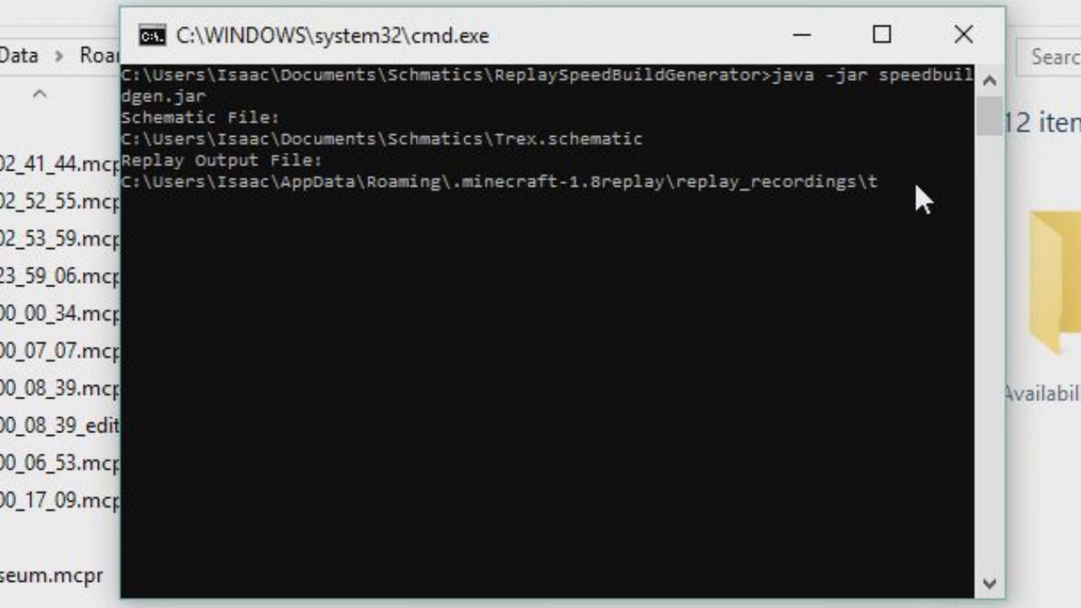
type("rex")
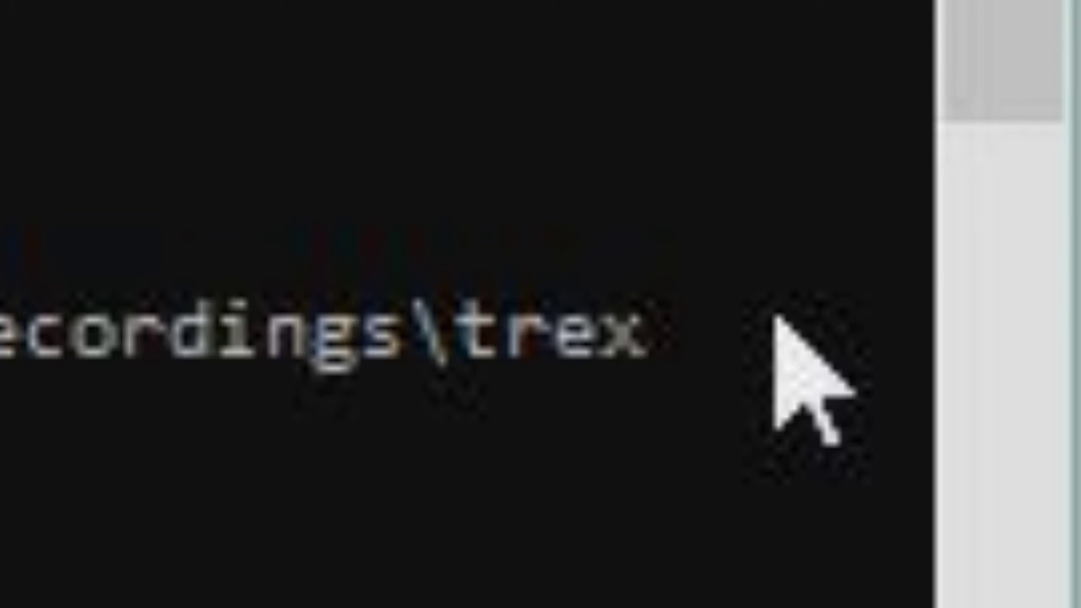
type(".m")
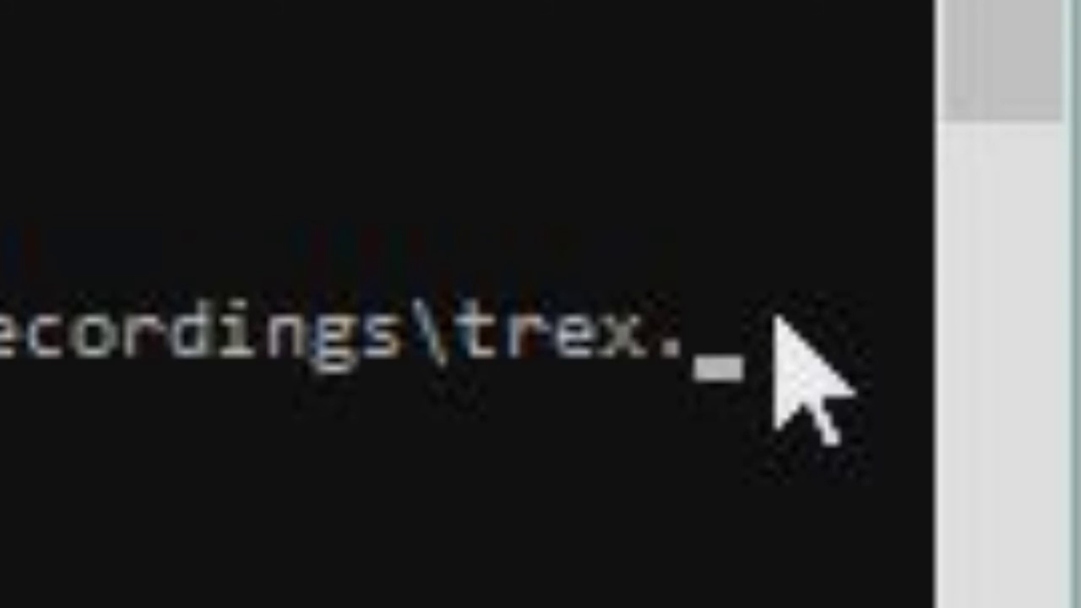
type("oor")
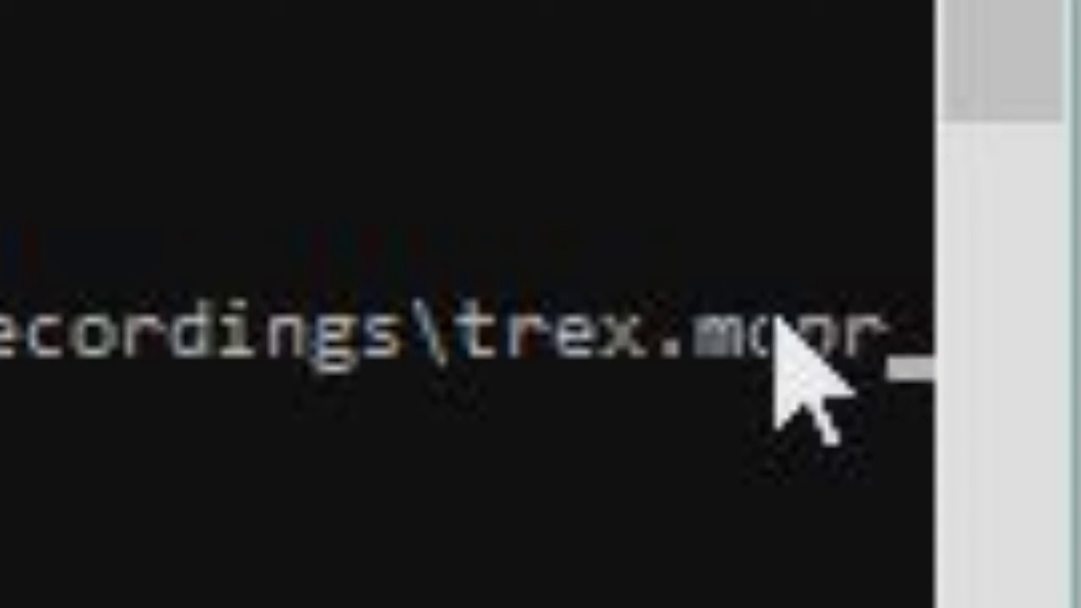
key("Return")
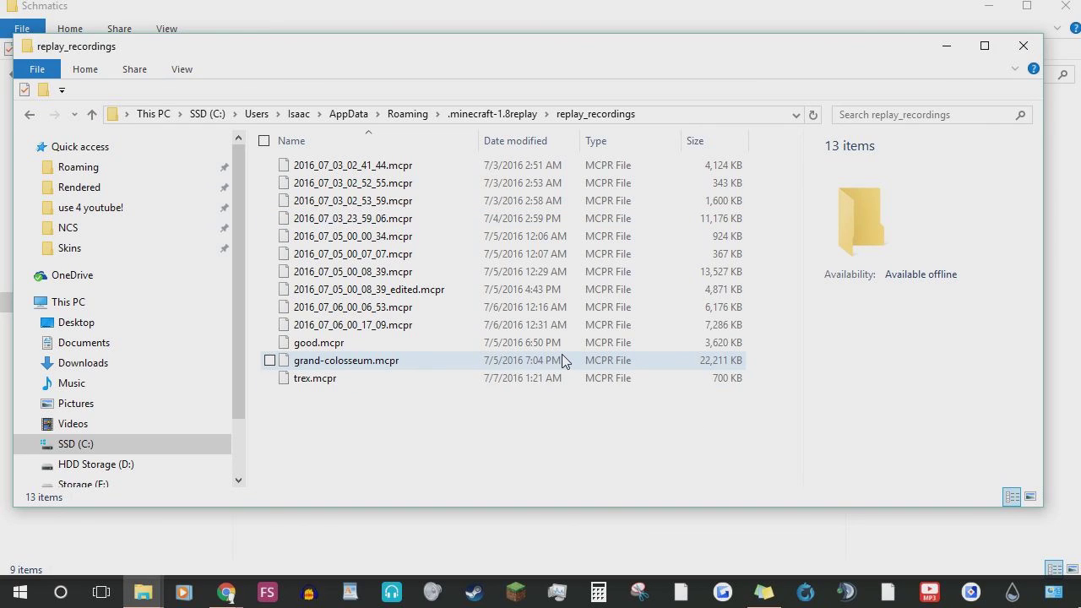
Select the generated trex.mcpr file, switch to Minecraft 1.8, and load the trex replay from the Replay Viewer.
left_click(517, 380)
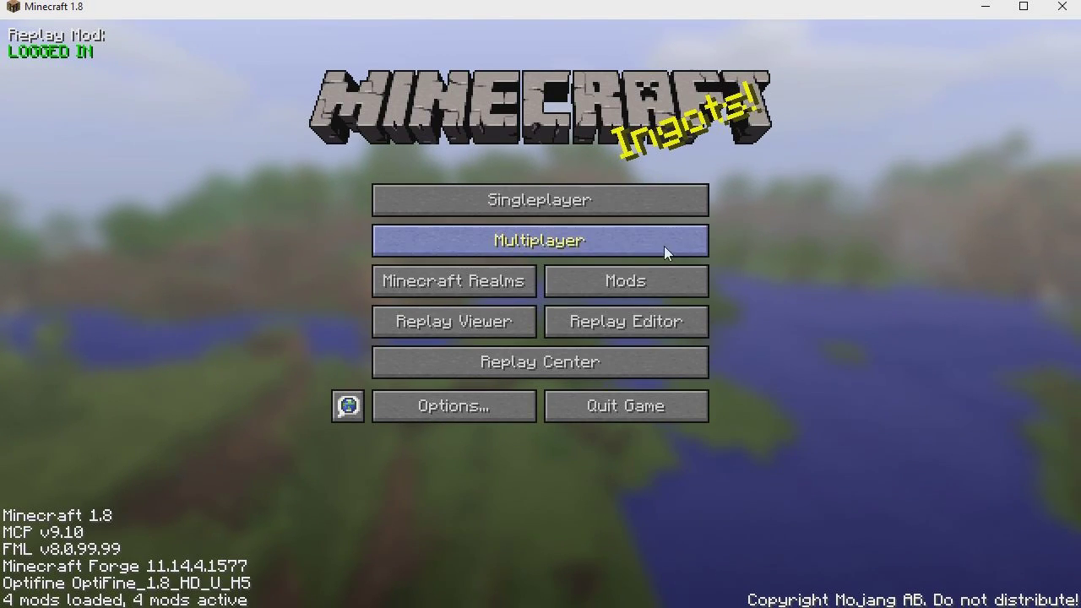
left_click(473, 324)
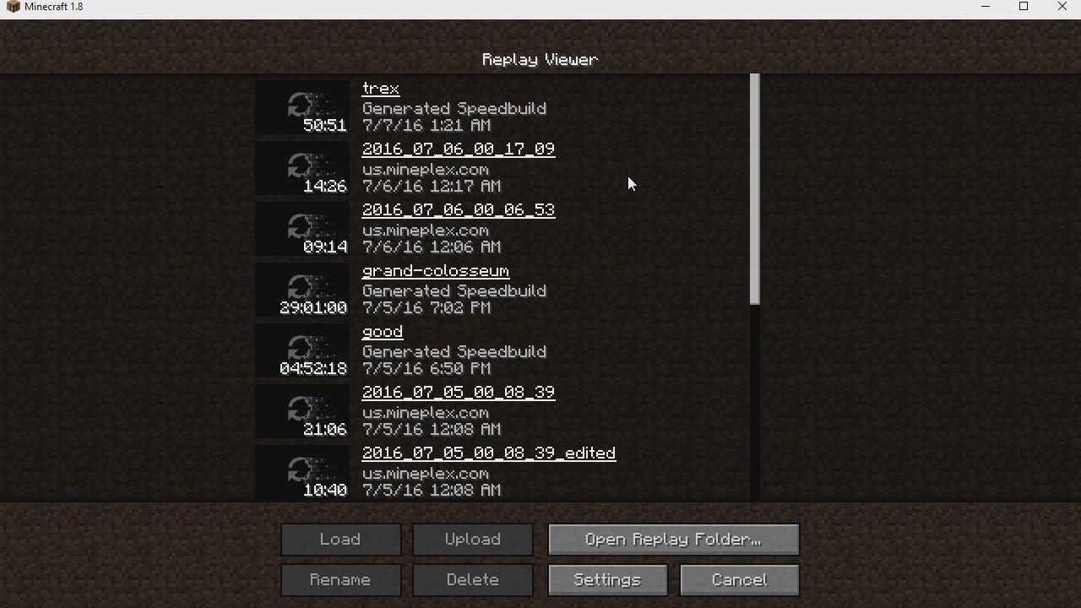
left_click(394, 123)
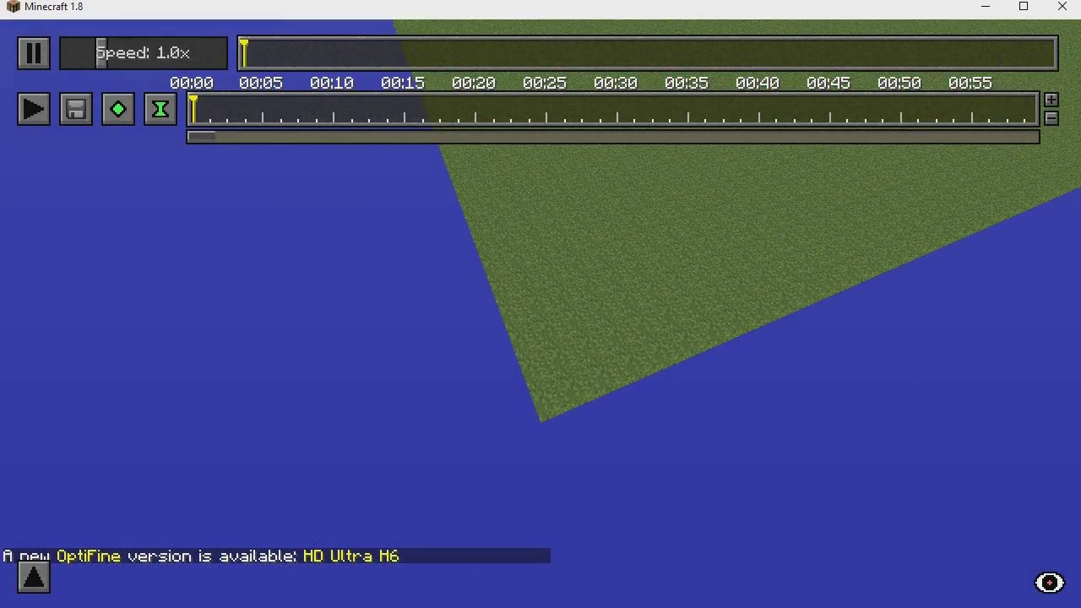
Fly the camera toward the build area, raise the replay speed to 8.0x, and pause the playback.
key("w")
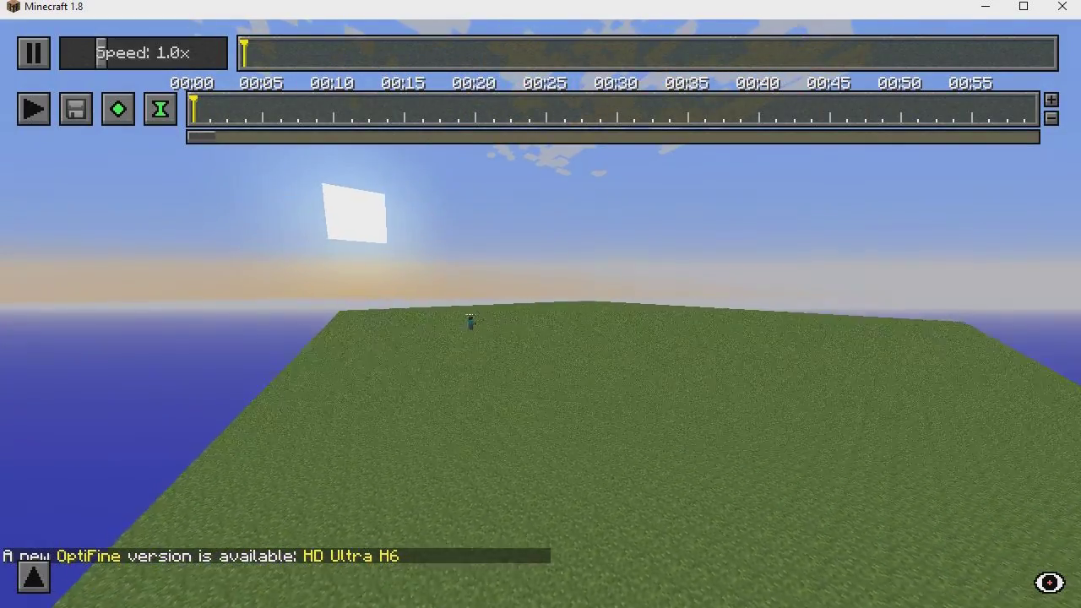
key("w")
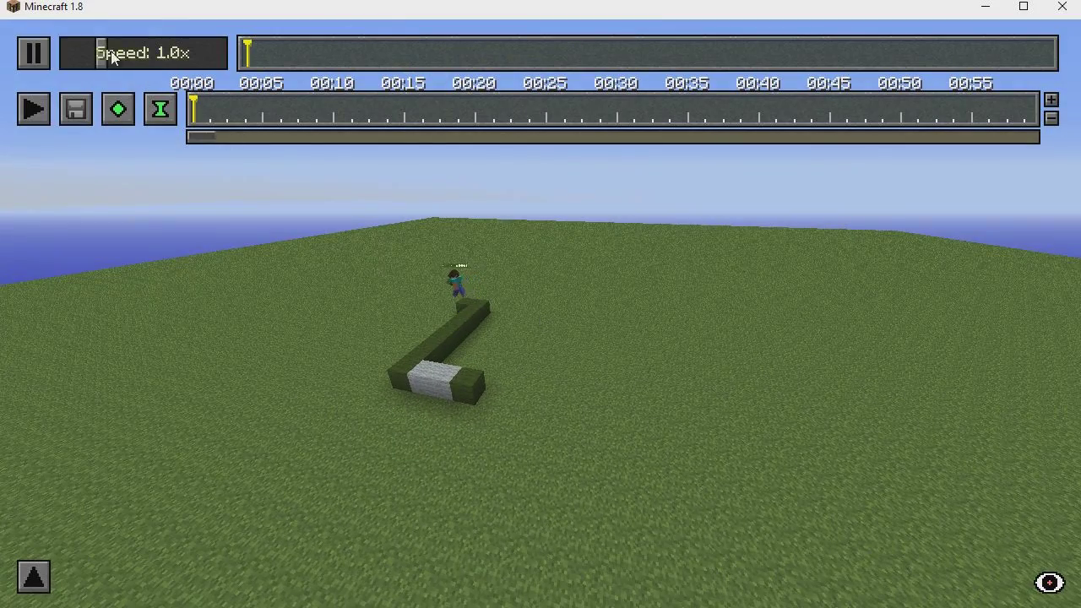
left_click_drag(112, 56, 223, 53)
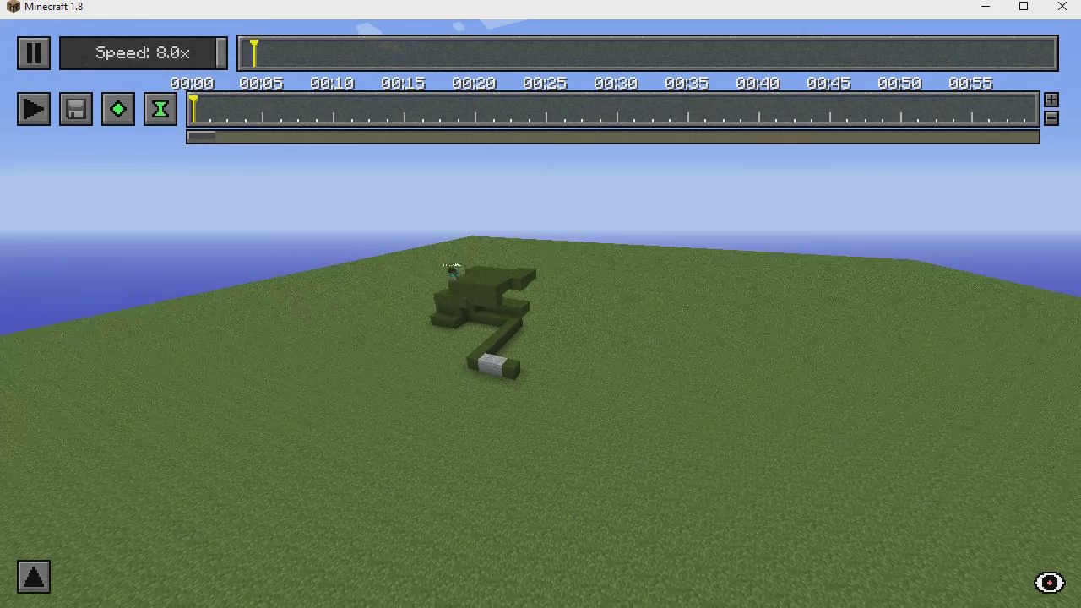
left_click(34, 52)
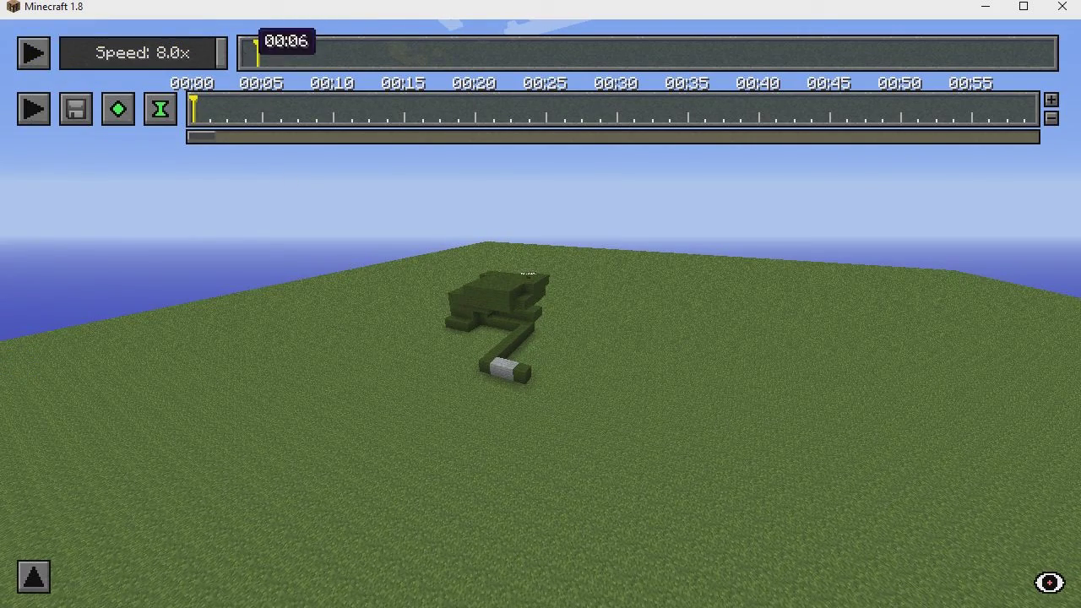
Return the replay to its start and place camera path keyframes for position and time at 00:00 and 00:20.
left_click(243, 52)
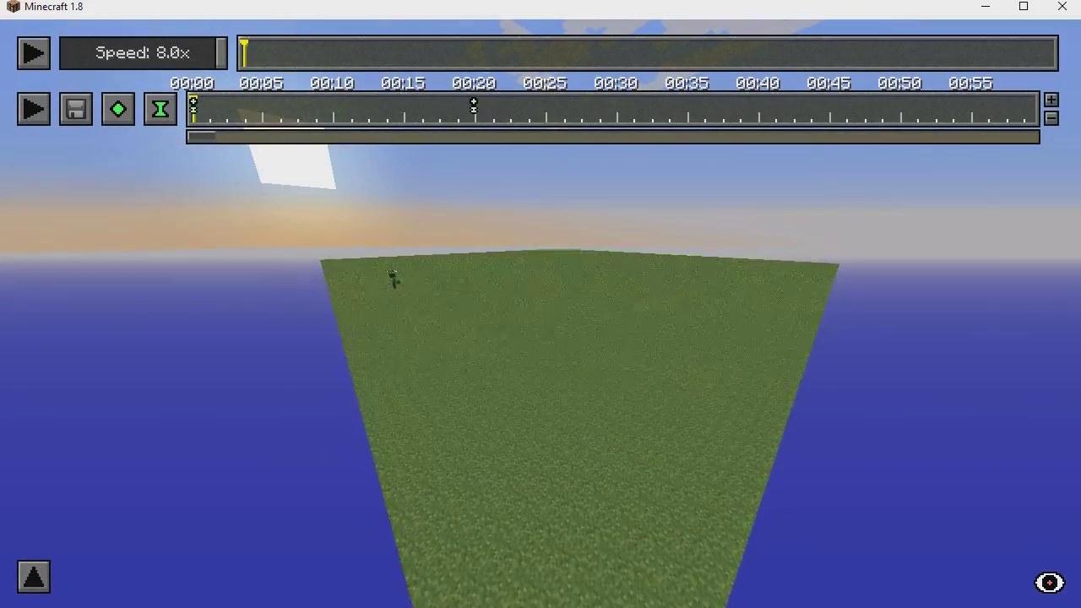
key("space")
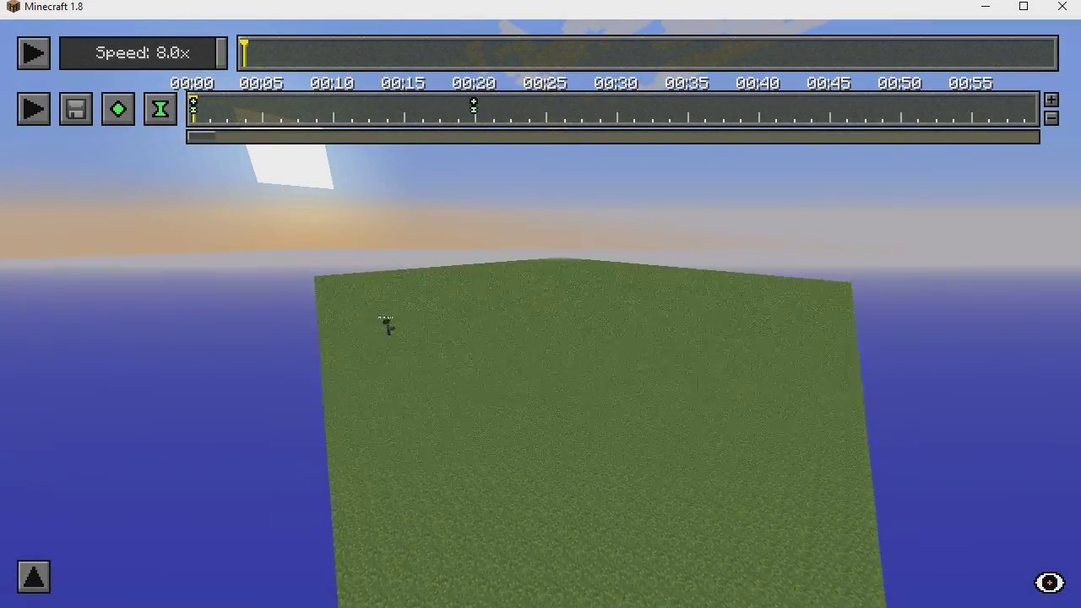
key("t")
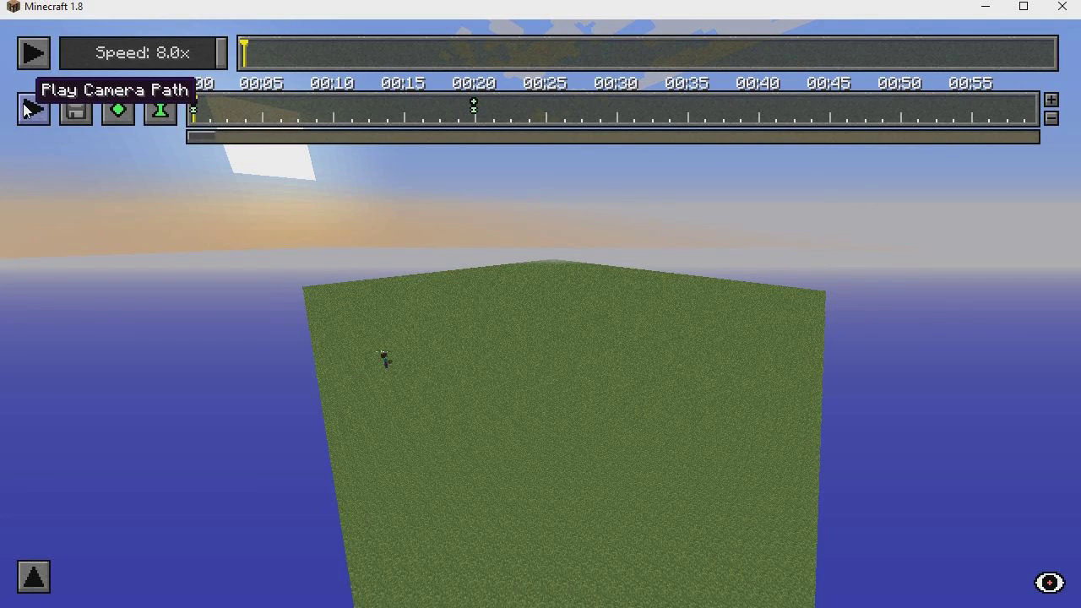
left_click(464, 488)
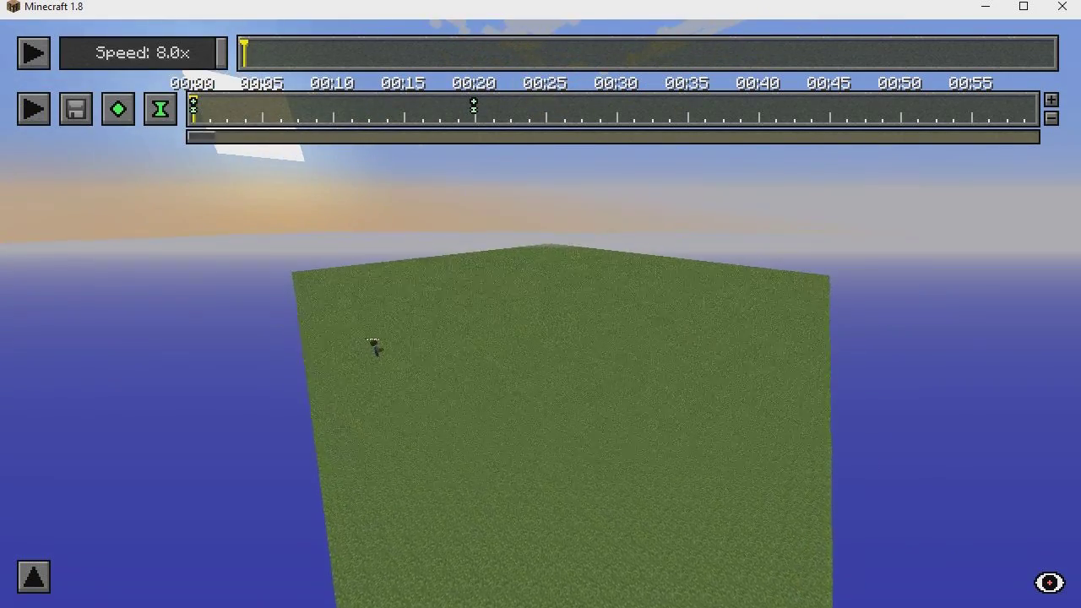
Hide the building player from the replay through the Player Overview.
key("b")
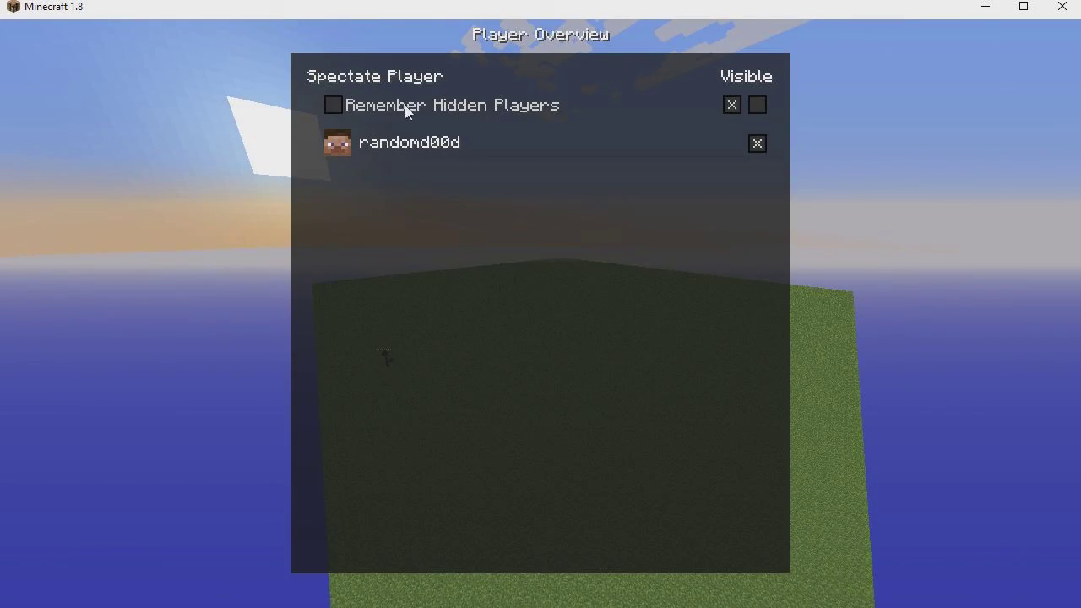
left_click(756, 146)
key("Escape")
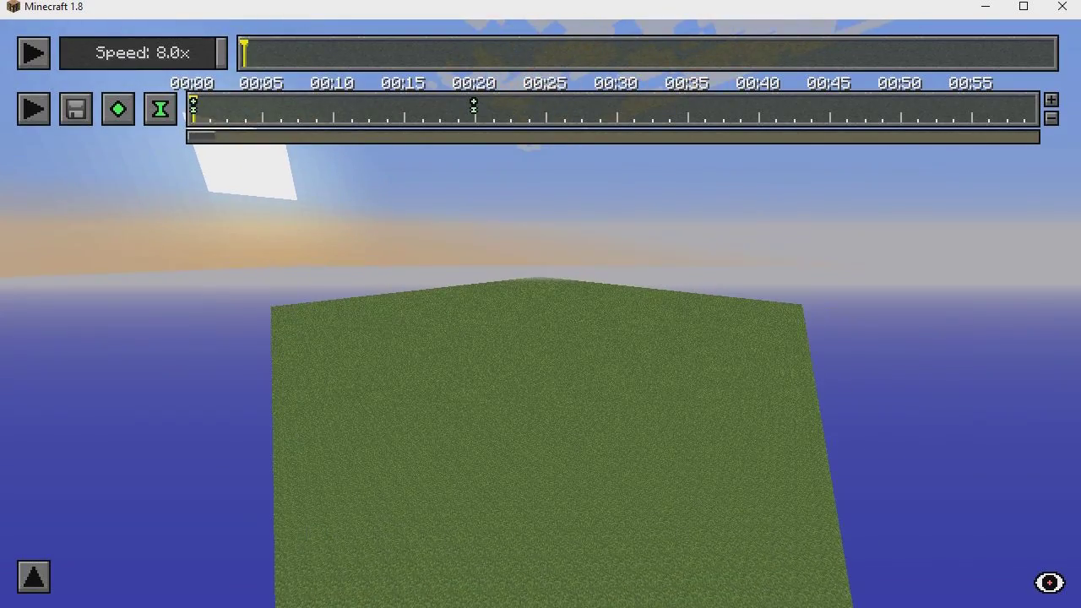
Play the camera path through to watch the T-Rex speed build.
key("w")
key("a")
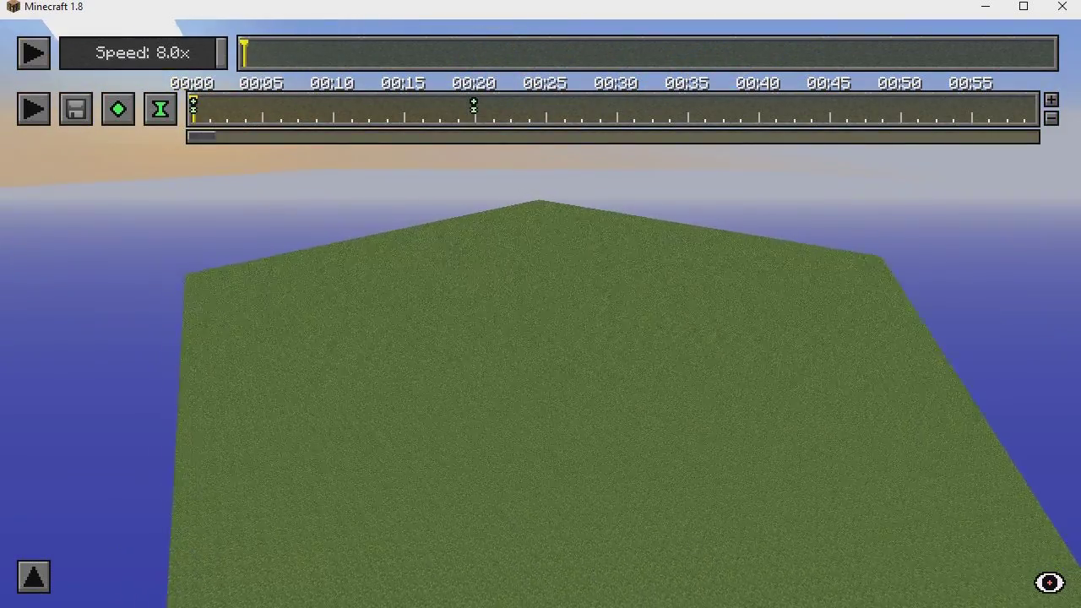
key("w")
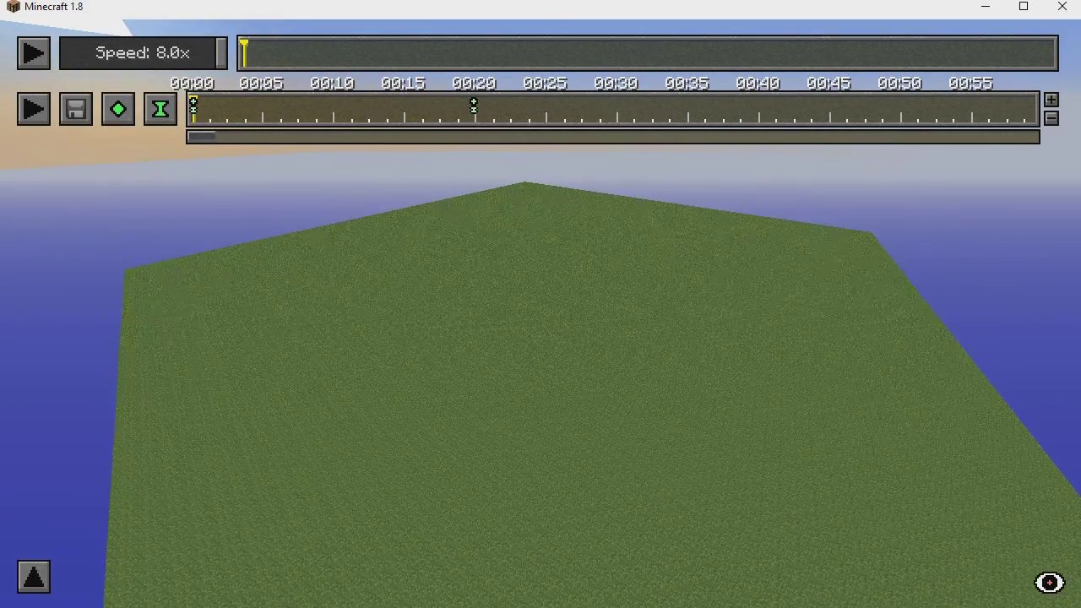
key("d")
key("a")
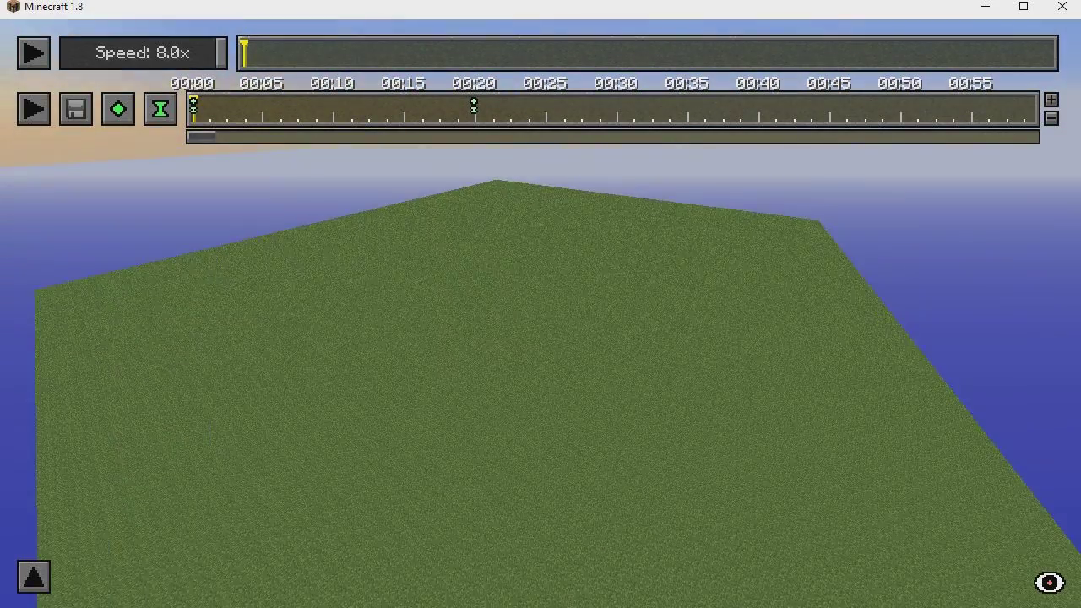
left_click(35, 109)
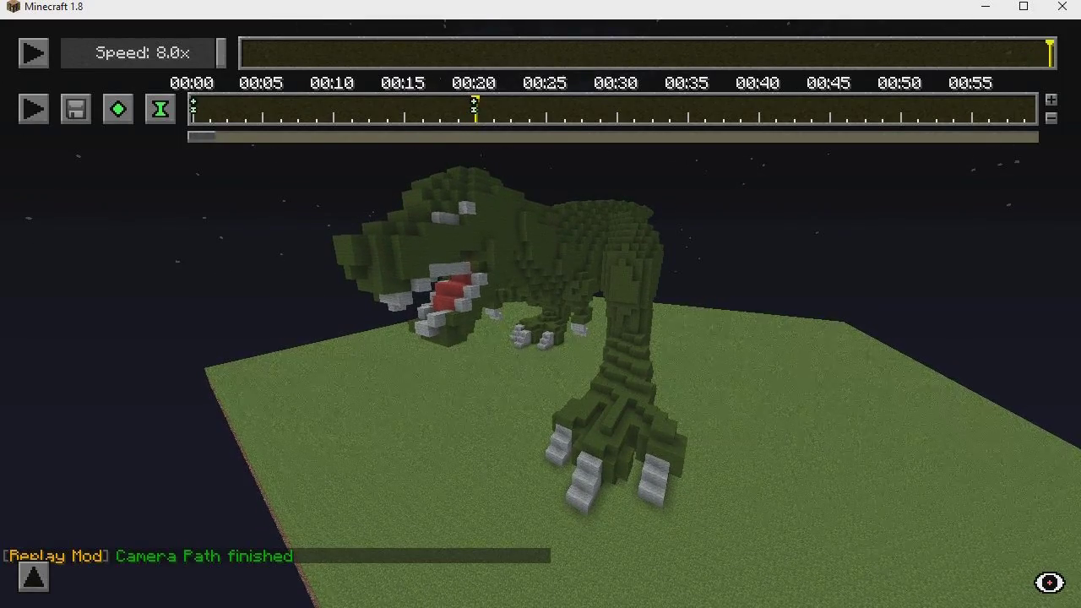
Examine the finished T-Rex build from several sides and bring up the Player Overview again.
key("a")
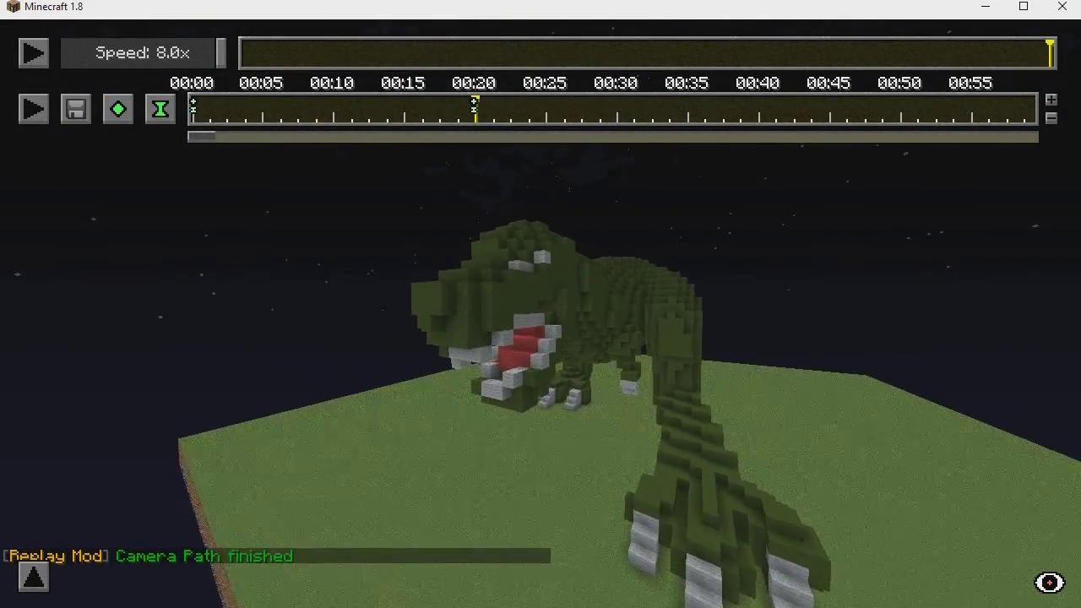
key("a")
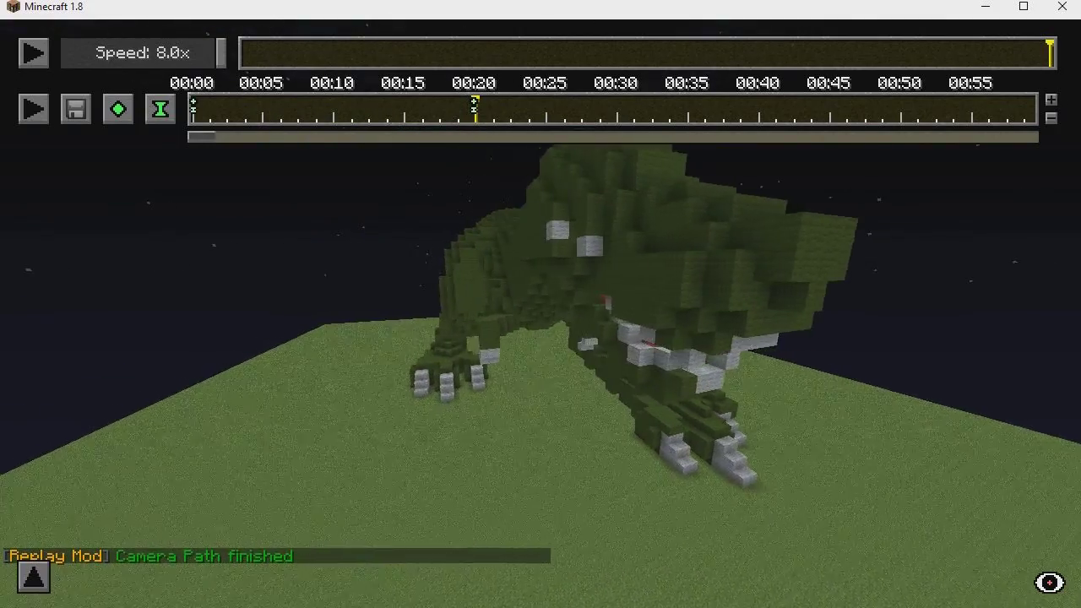
key("space")
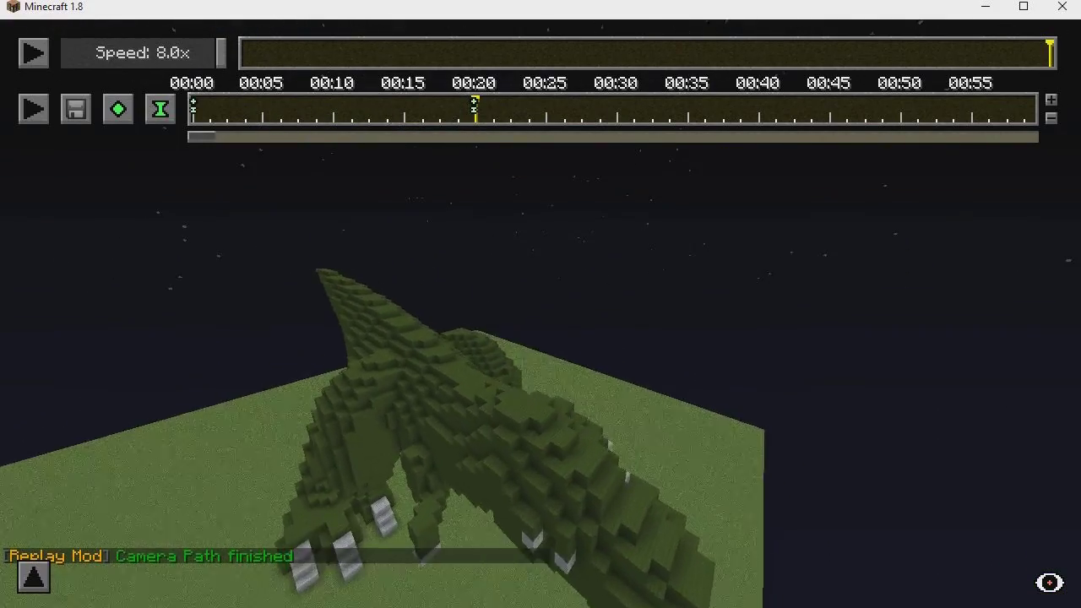
key("s")
key("t")
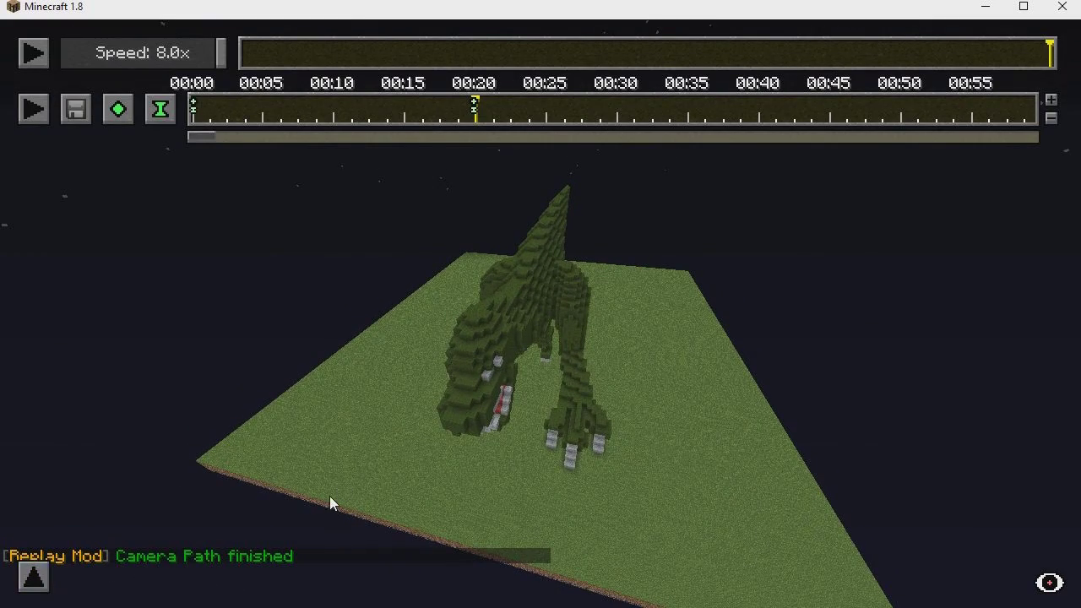
key("b")
key("Escape")
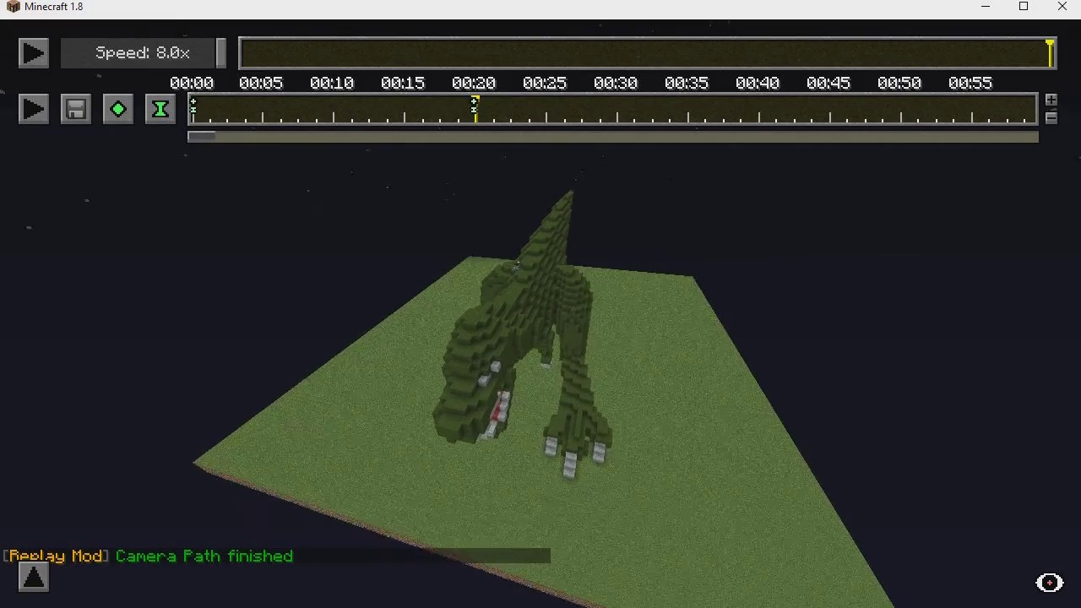
Play the end of the replay and fly the camera in to the T-Rex's eyes to view the builder placing blocks up close.
left_click(33, 52)
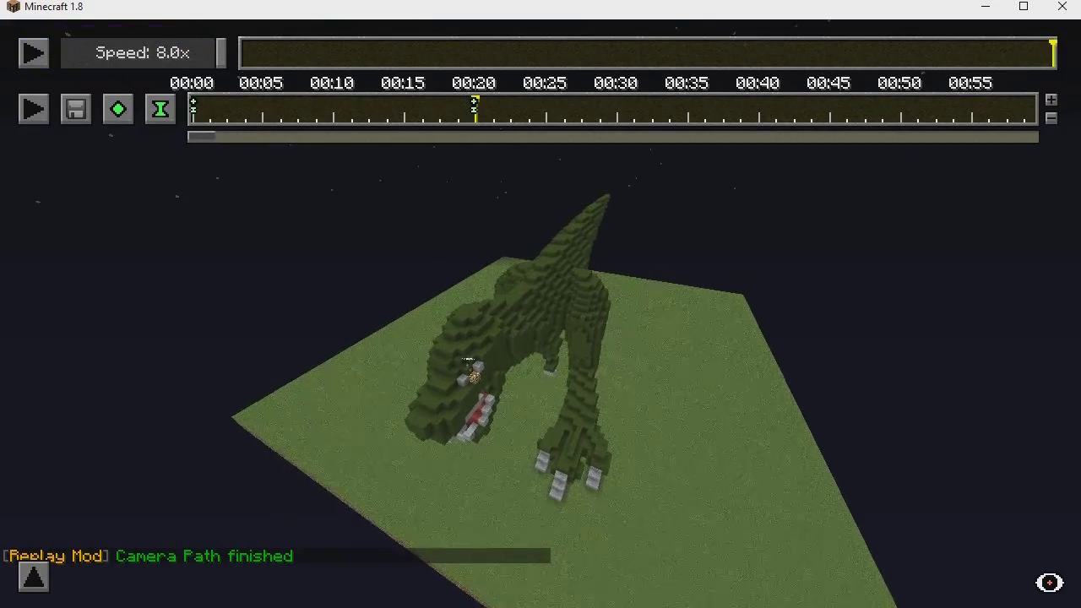
key("w")
key("w")
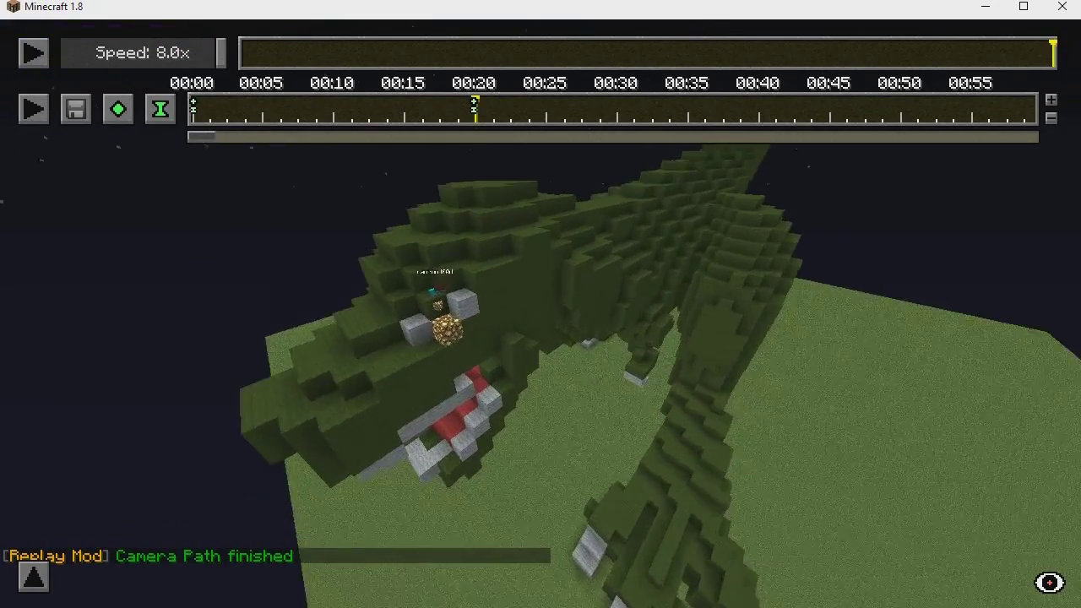
key("a")
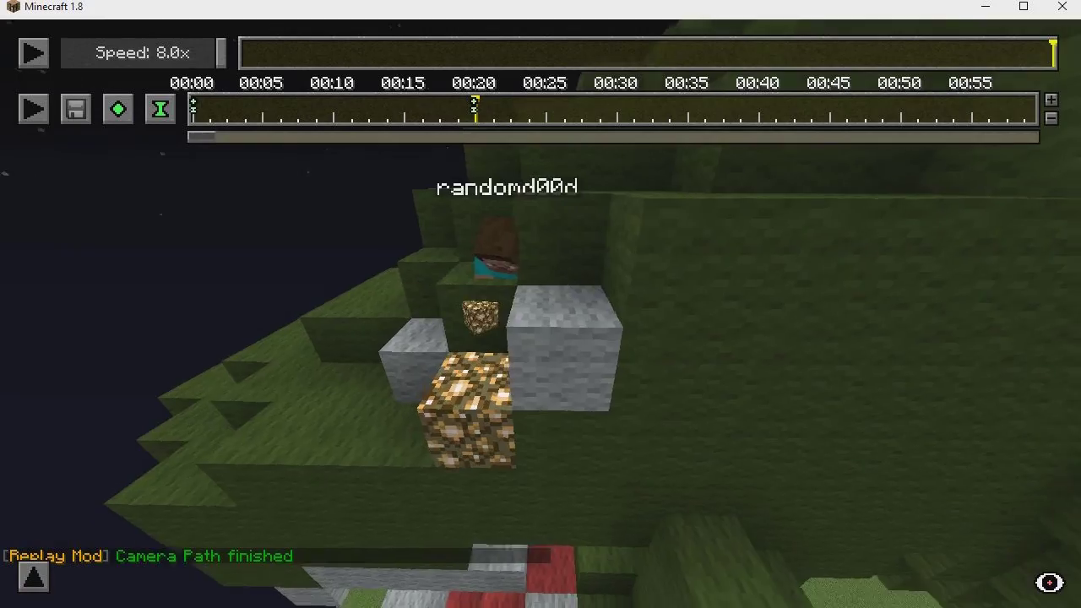
key("d")
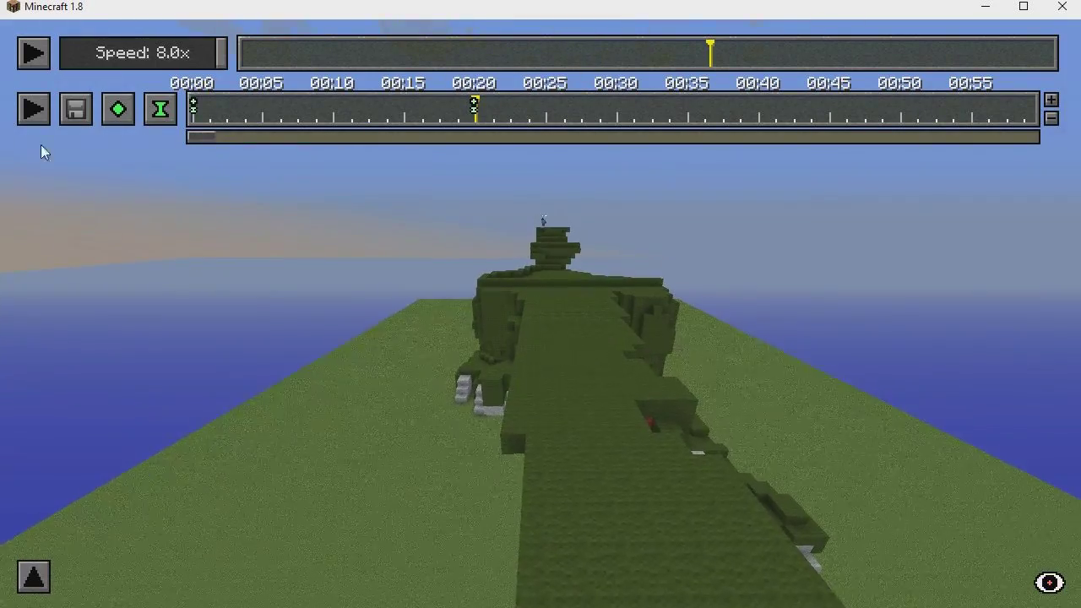
Resume the replay partway through the build and fly the camera over the half-built T-Rex towards the builder.
left_click(34, 52)
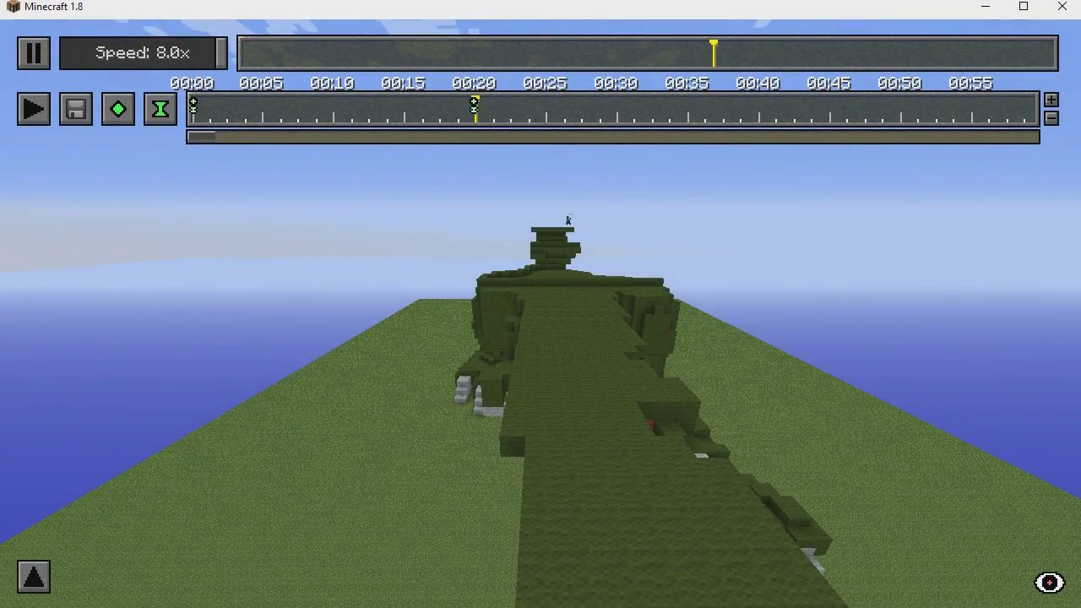
key("w")
key("w")
key("d")
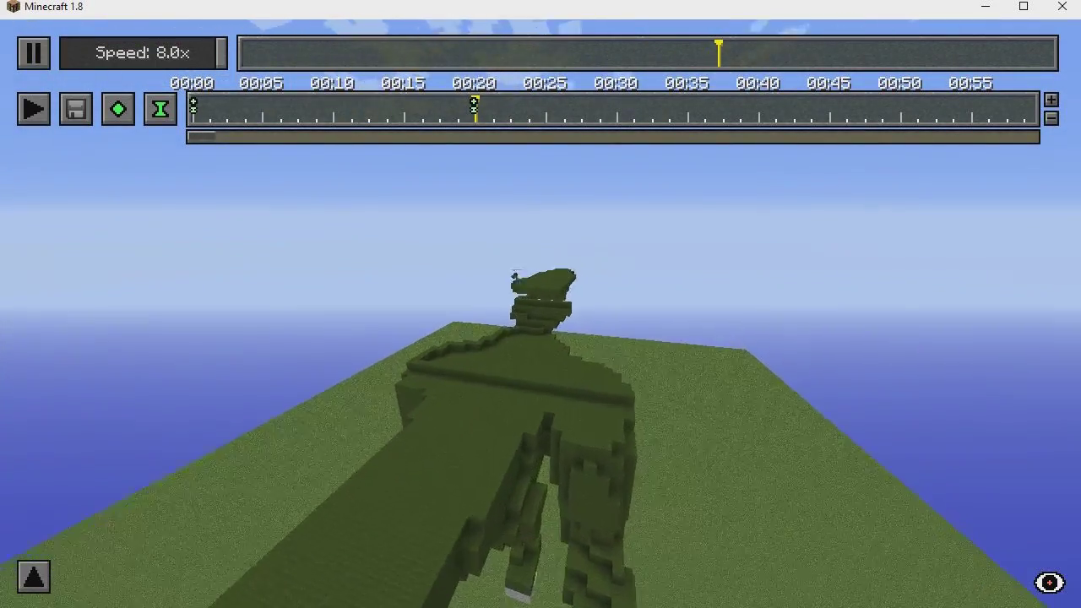